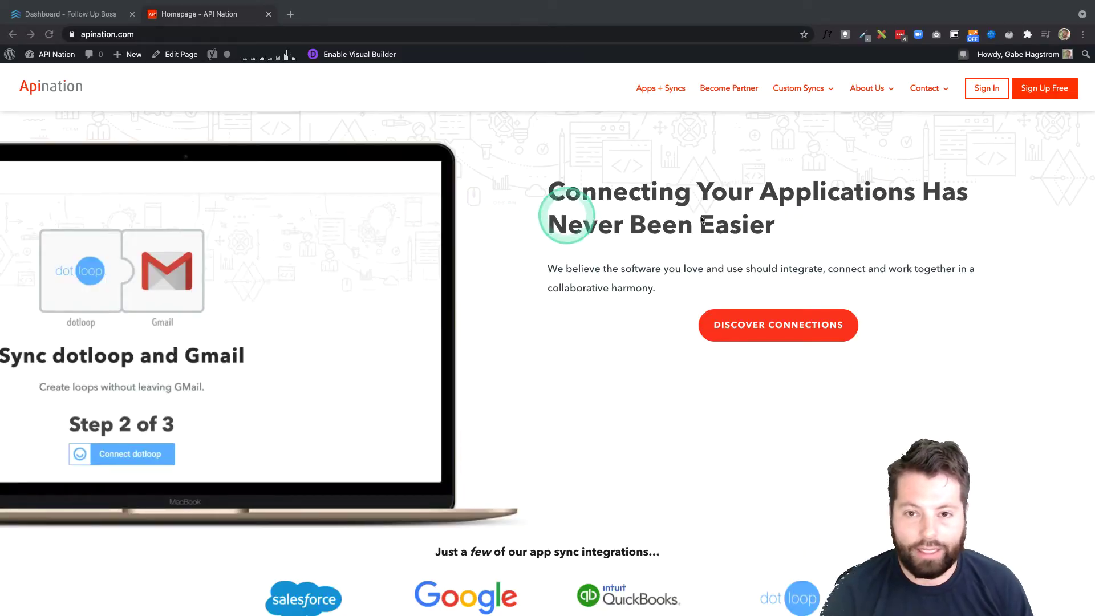
Browse Discover Connections and open the Follow Up Boss integrations page to view its sync apps
left_click(760, 330)
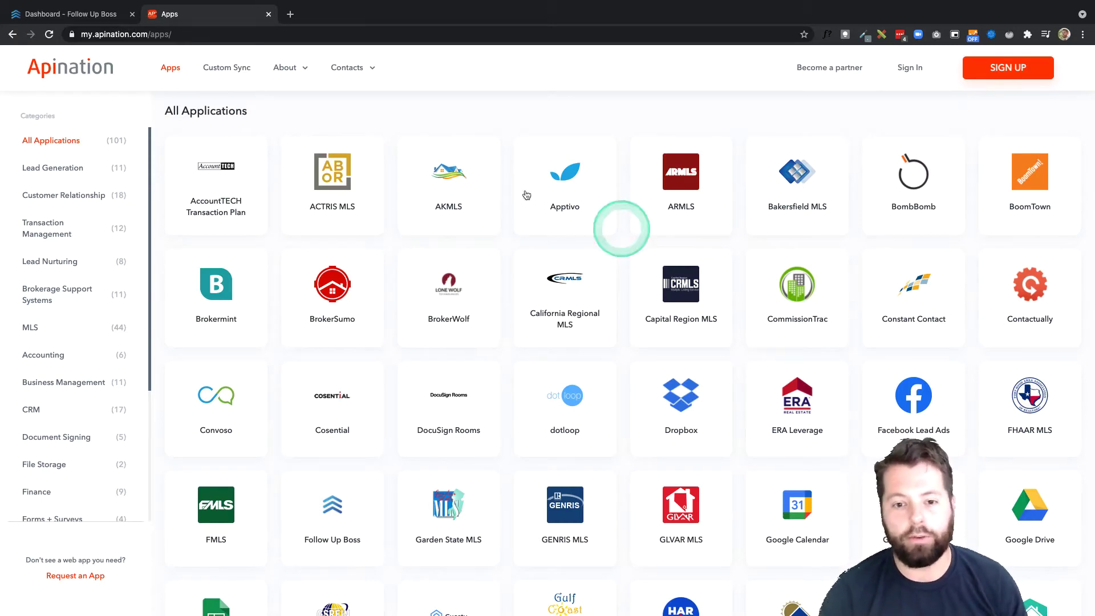
scroll(623, 335, "down", 3)
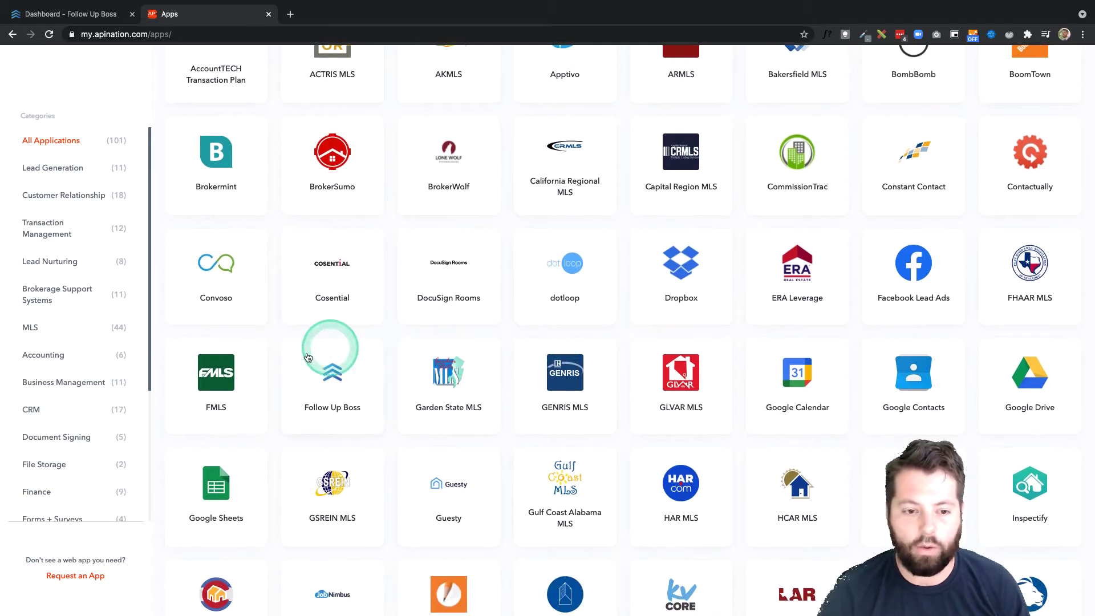
left_click(343, 384)
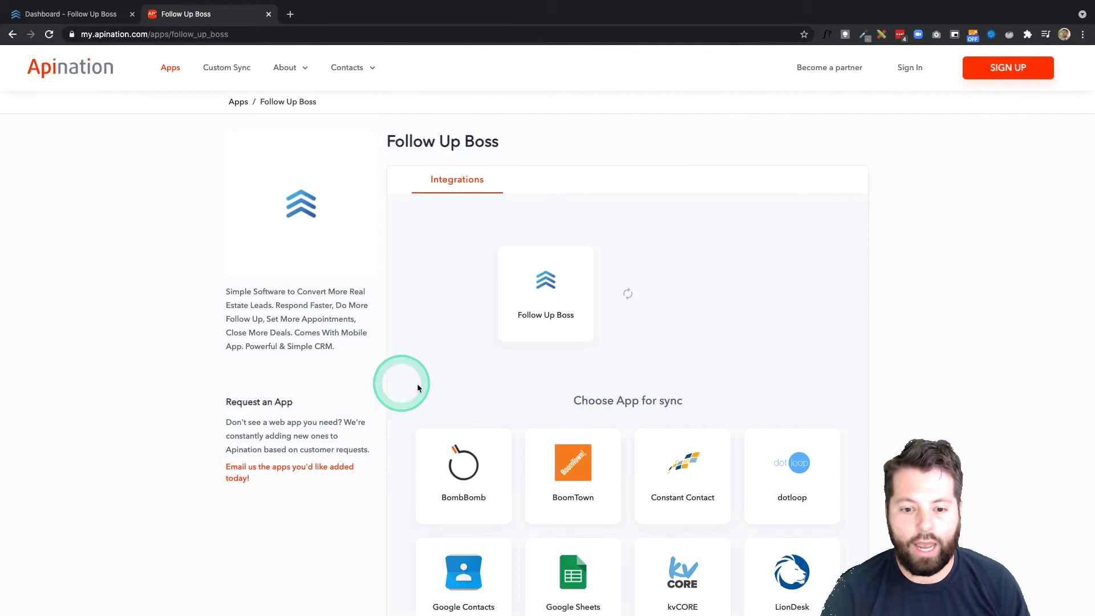
scroll(447, 387, "down", 2)
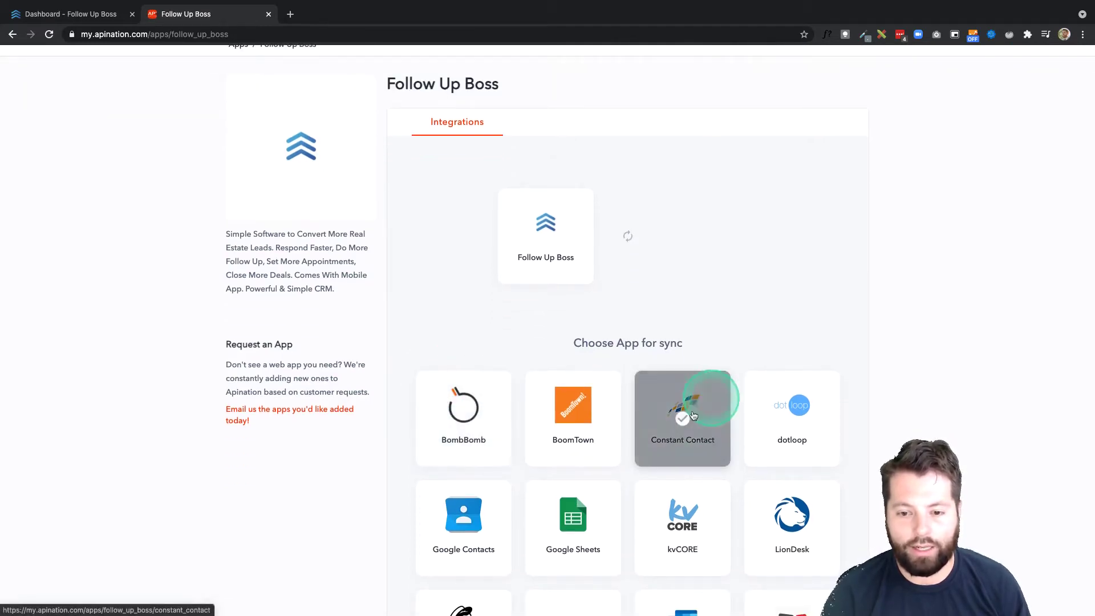
scroll(679, 431, "down", 2)
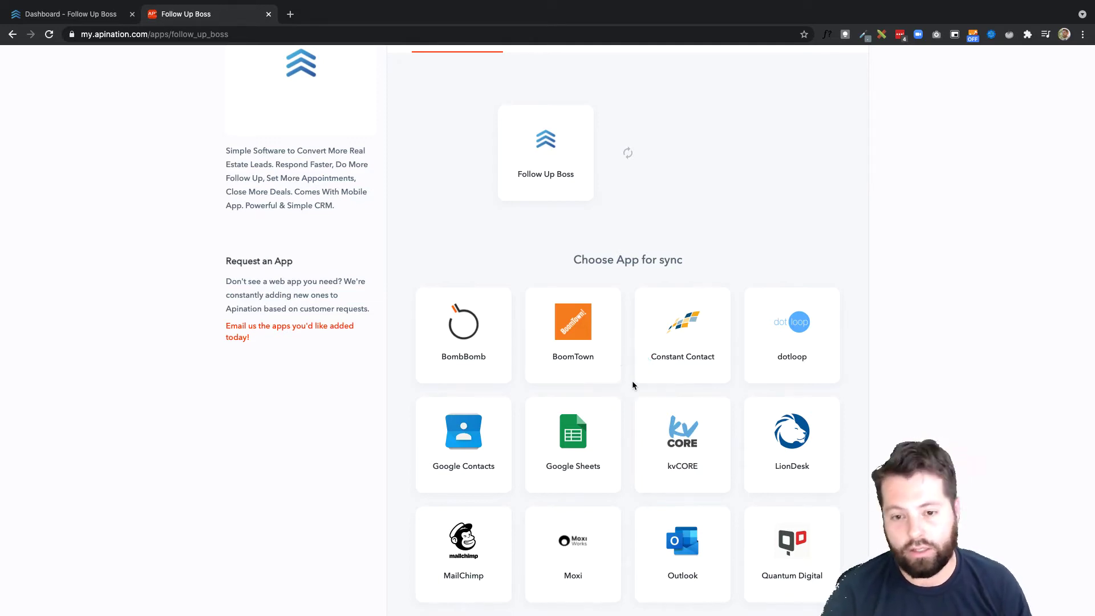
Pick Constant Contact, activate the people-to-contacts sync, and begin connecting Follow Up Boss
left_click(693, 341)
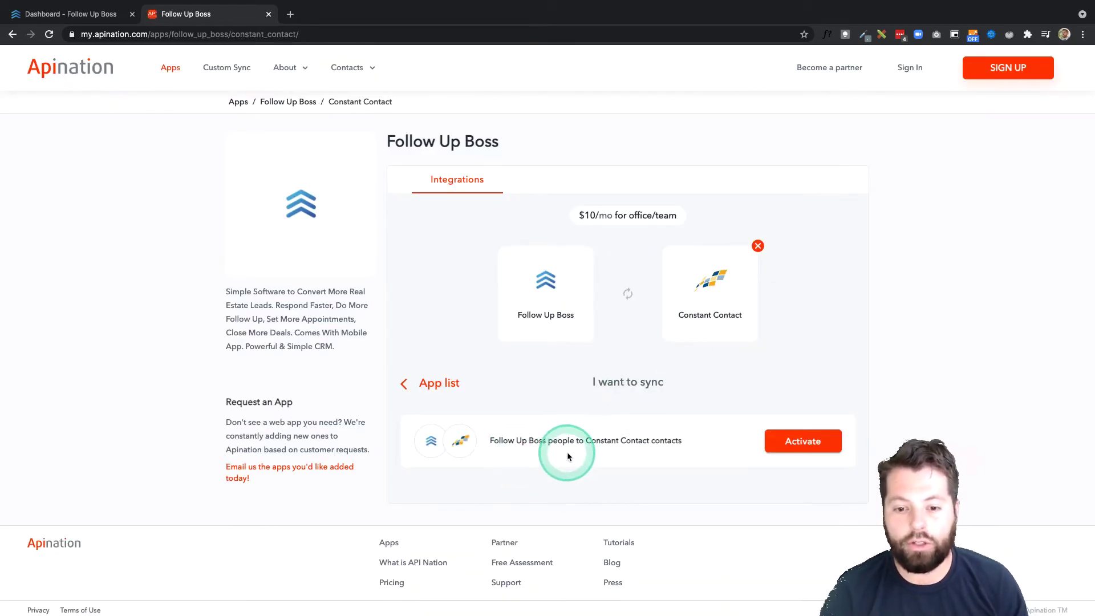
left_click(778, 444)
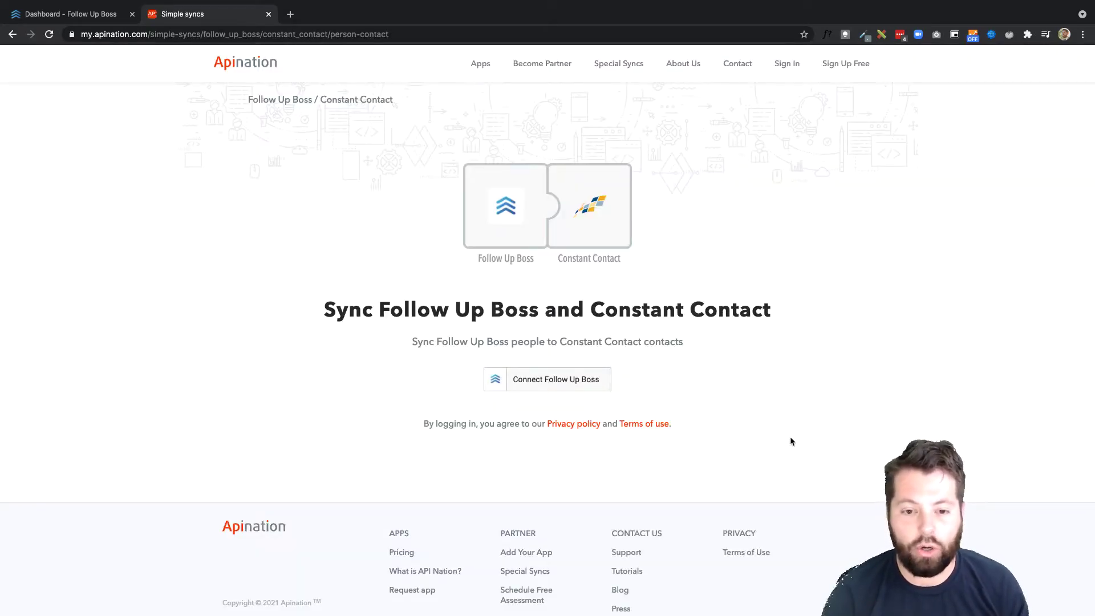
left_click(553, 380)
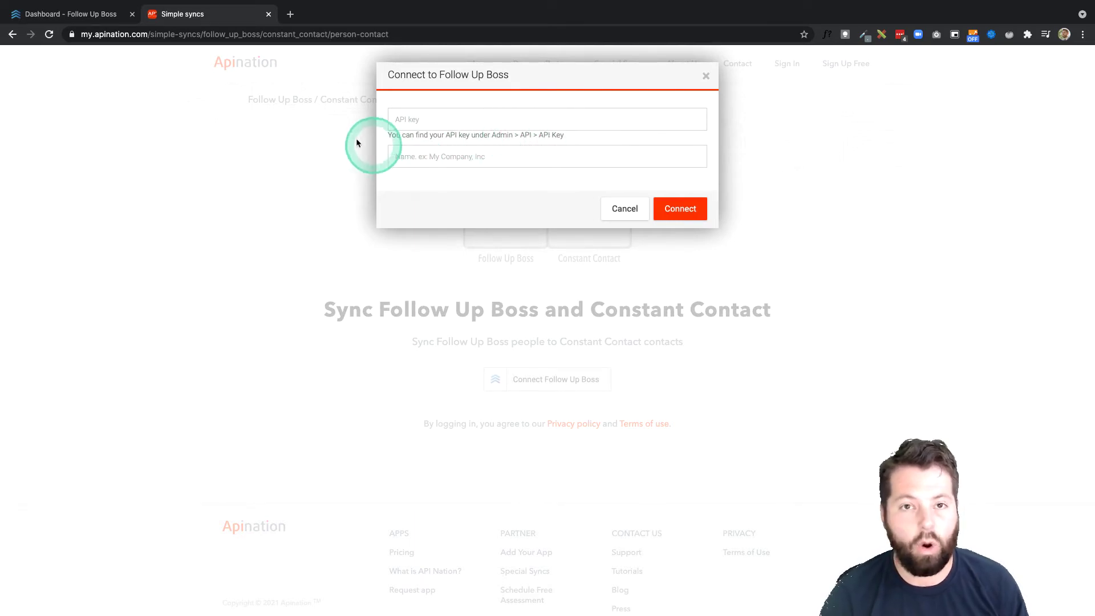
Copy the account's API key from Follow Up Boss's Admin > API settings
left_click(86, 16)
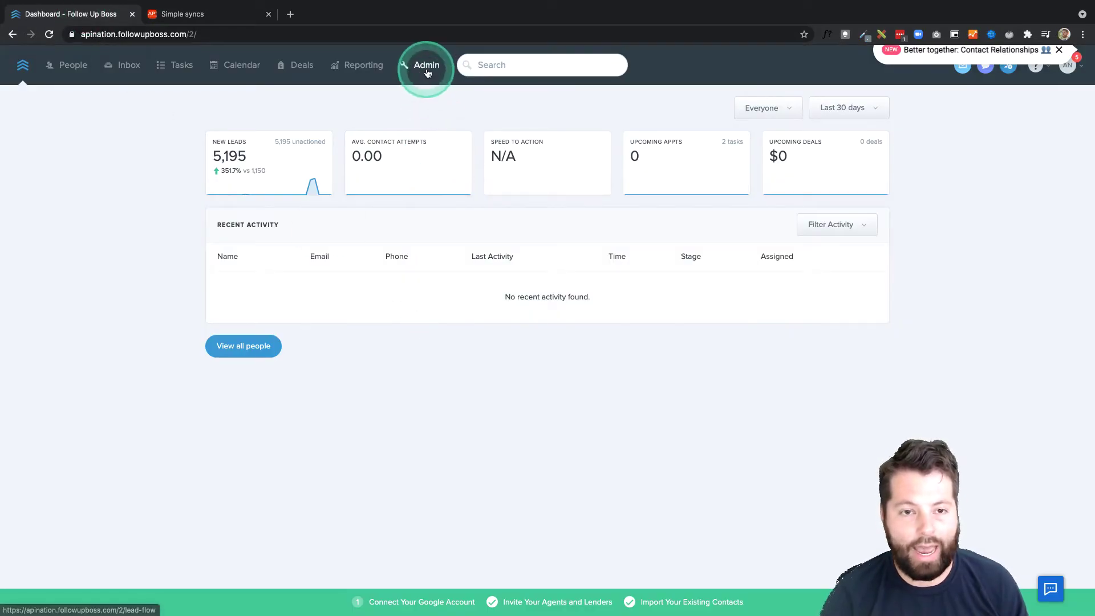
left_click(427, 66)
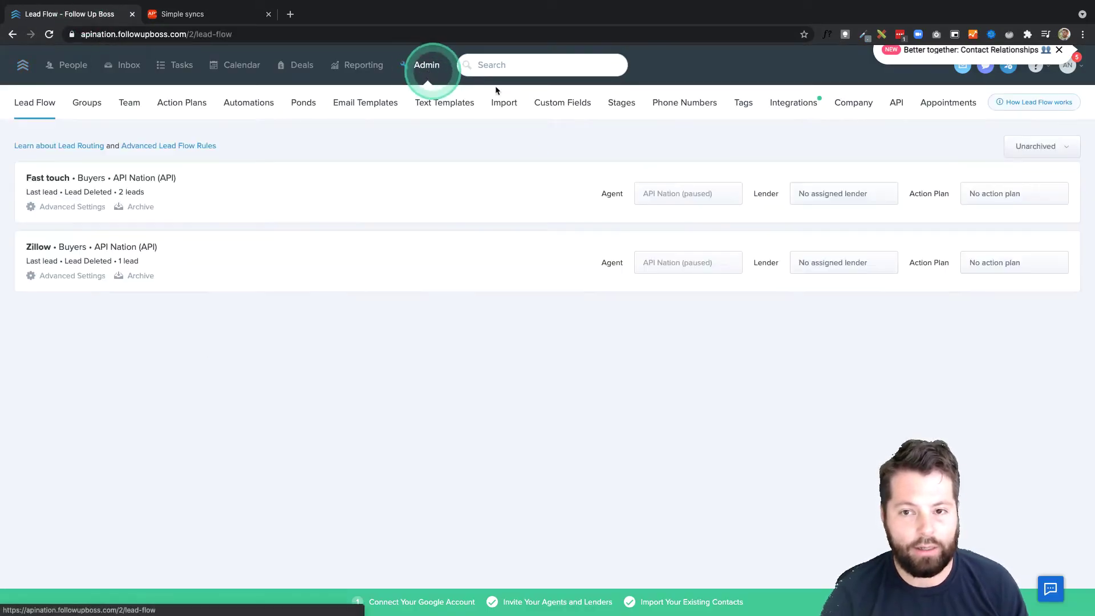
left_click(899, 110)
left_click(489, 194)
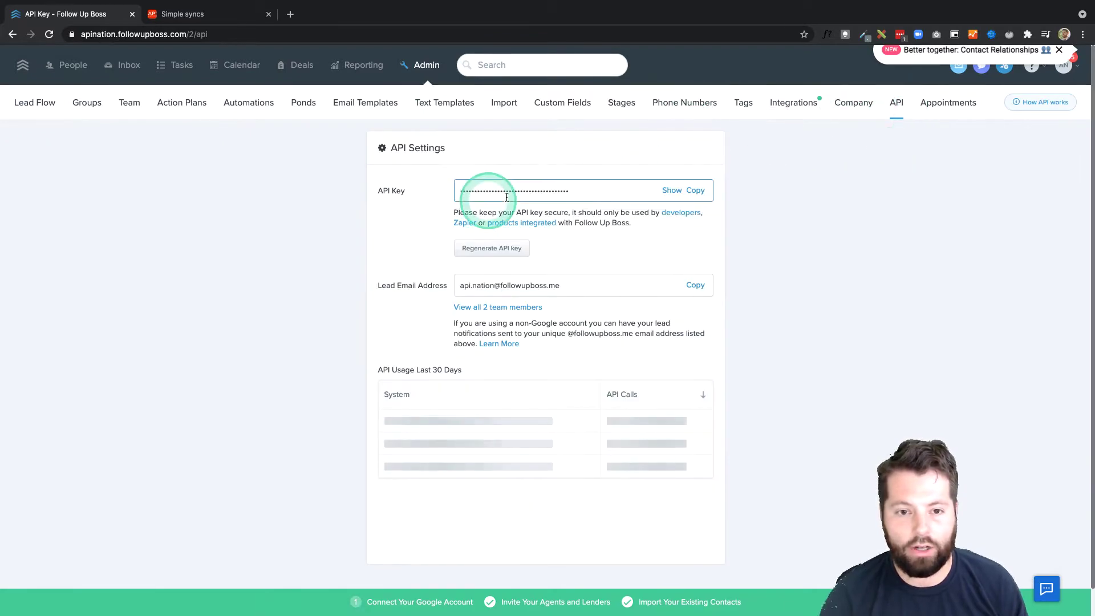
left_click(696, 195)
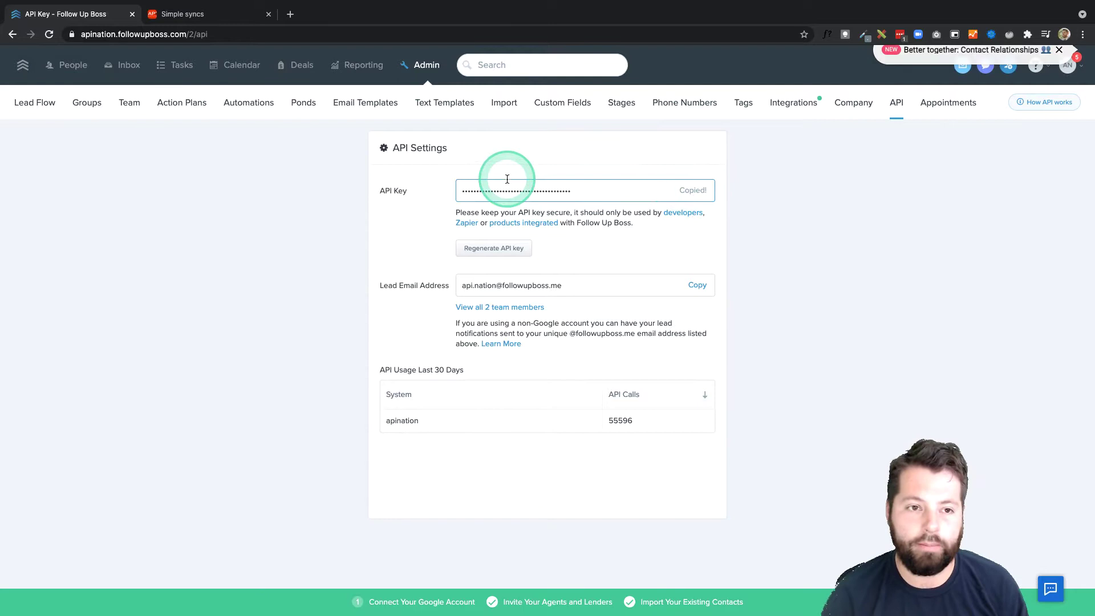
Paste the Follow Up Boss API key and name the account 'Broker Co'
left_click(217, 21)
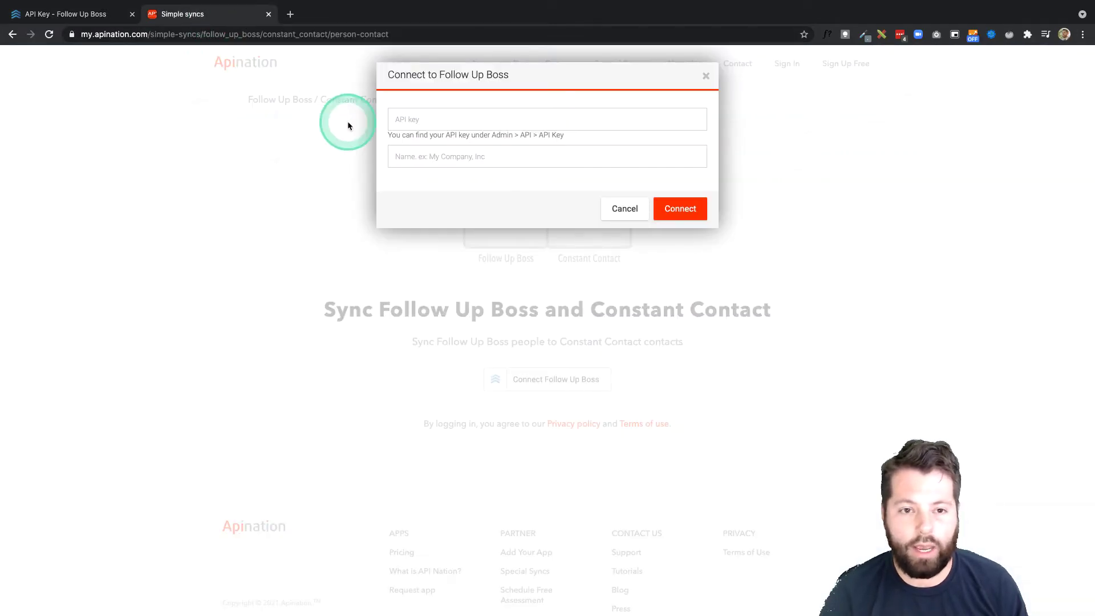
left_click(420, 123)
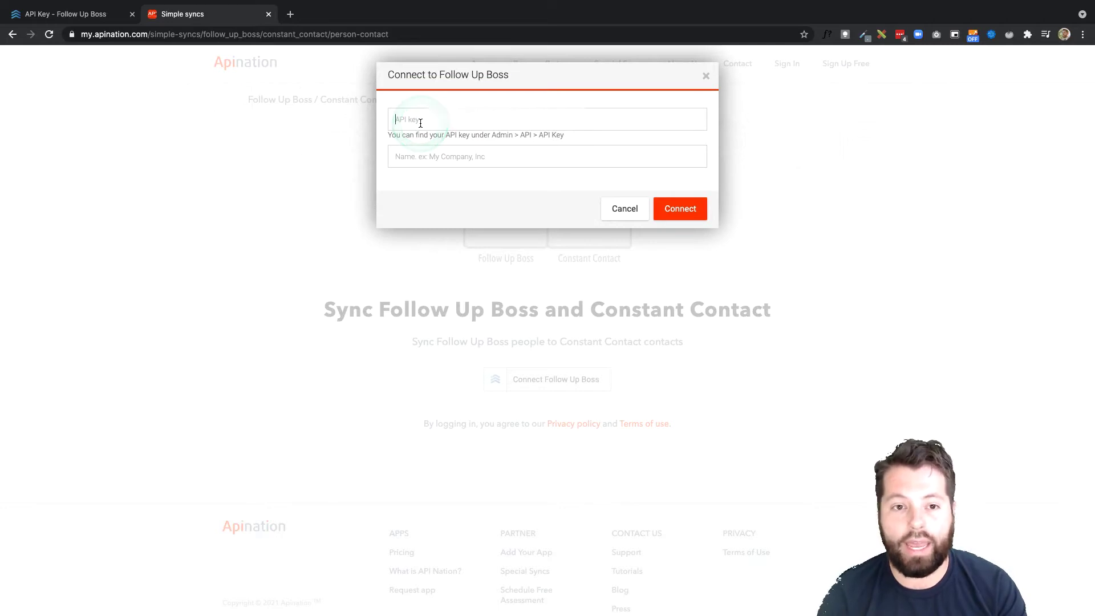
left_click(418, 122)
key("super+v")
left_click(423, 157)
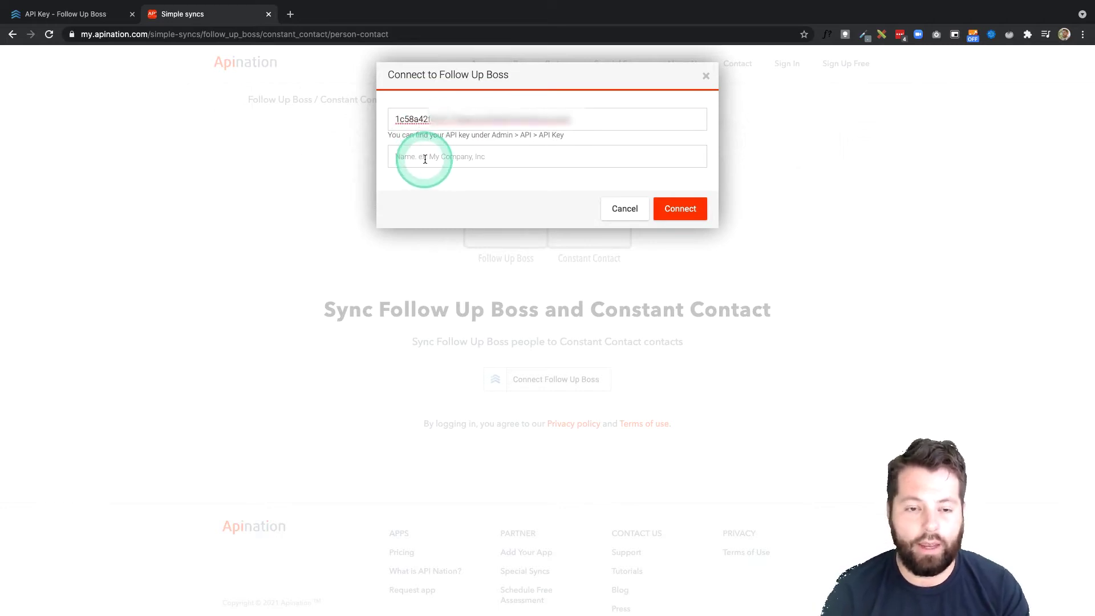
left_click(542, 197)
type("Broker Co")
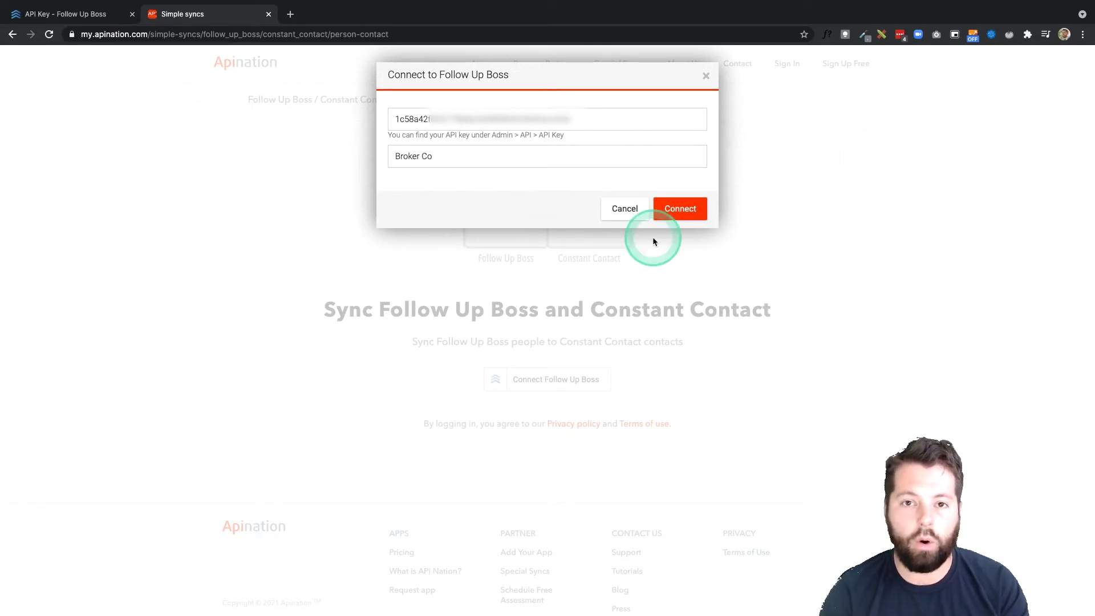
Connect the Broker Co account, then connect and log in to Constant Contact
left_click(690, 216)
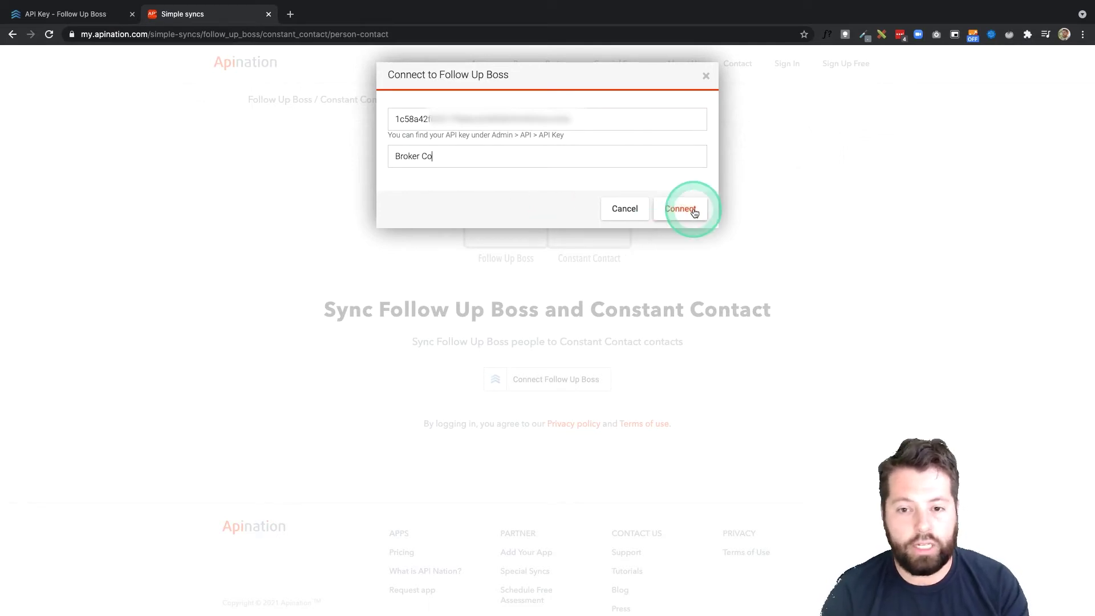
left_click(688, 215)
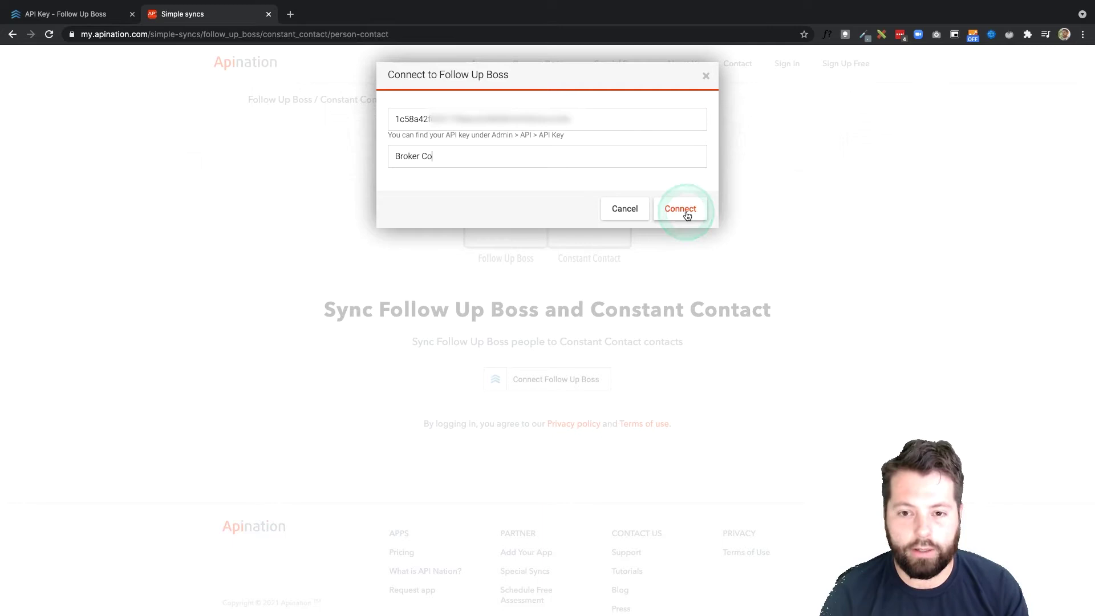
left_click(687, 214)
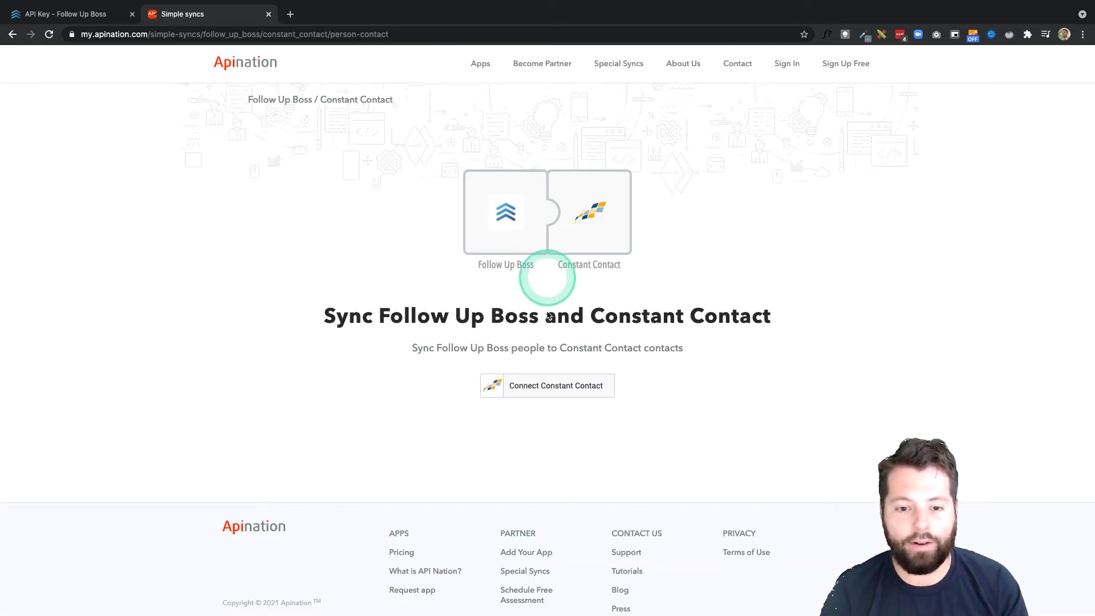
left_click(553, 388)
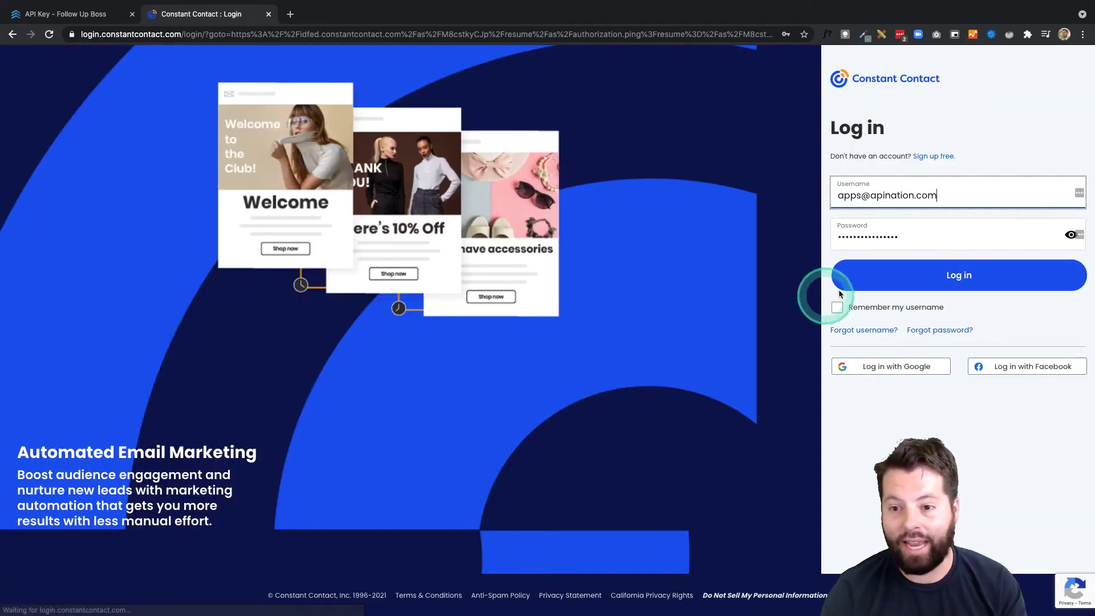
left_click(889, 283)
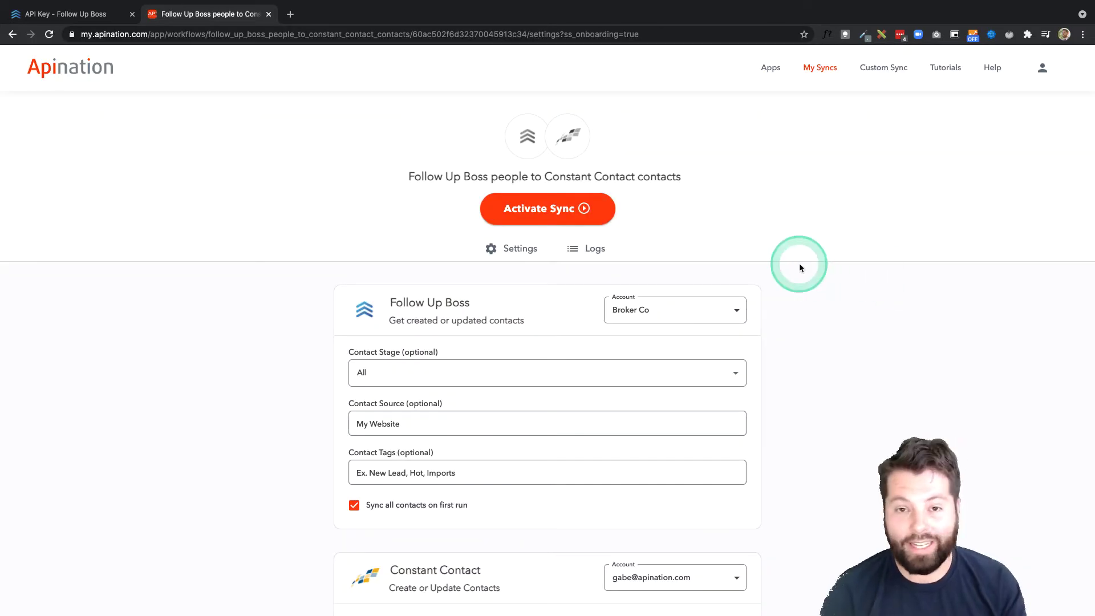
scroll(799, 267, "down", 2)
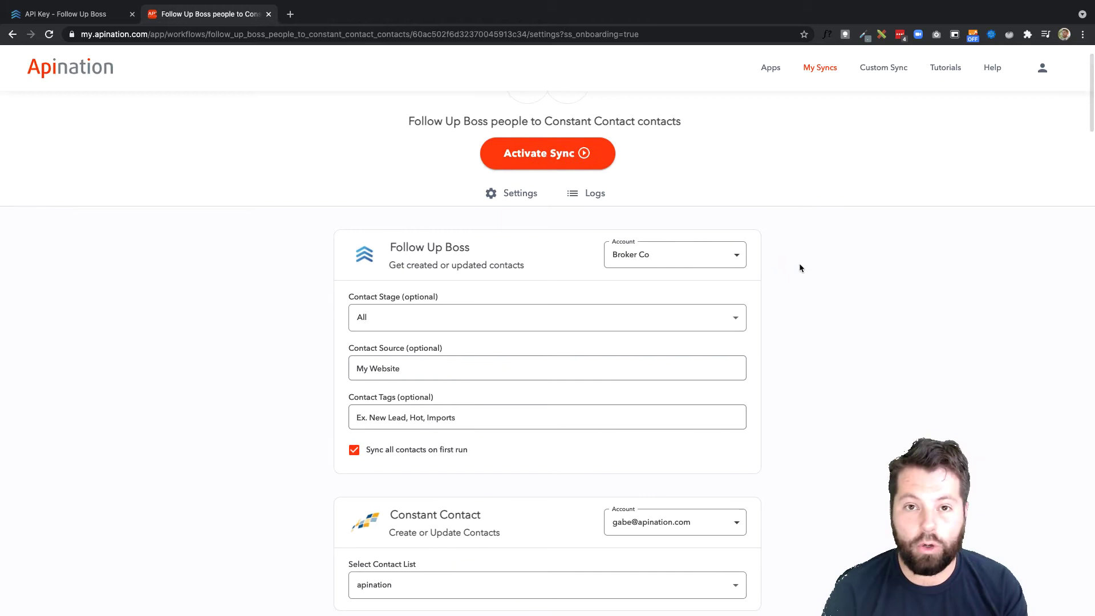
scroll(798, 268, "down", 1)
scroll(701, 220, "up", 1)
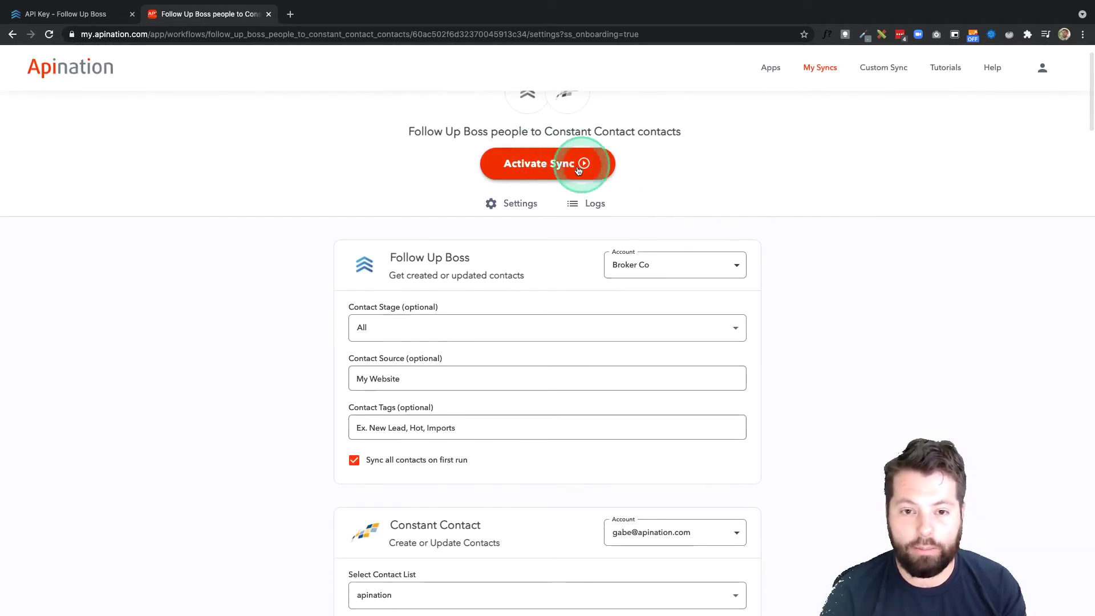
left_click(671, 184)
scroll(829, 268, "down", 3)
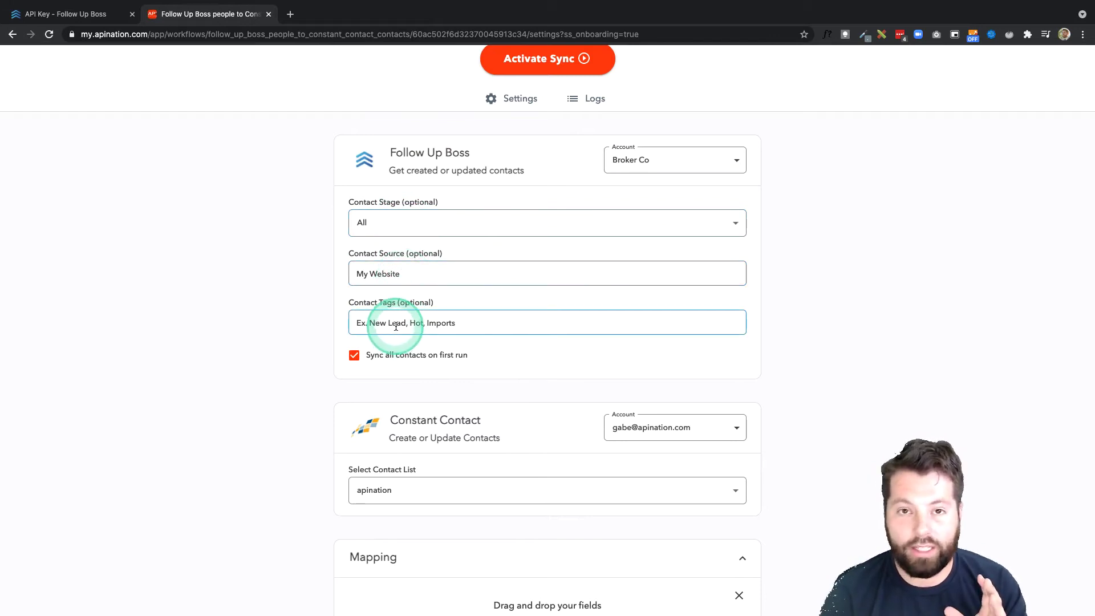
left_click(419, 233)
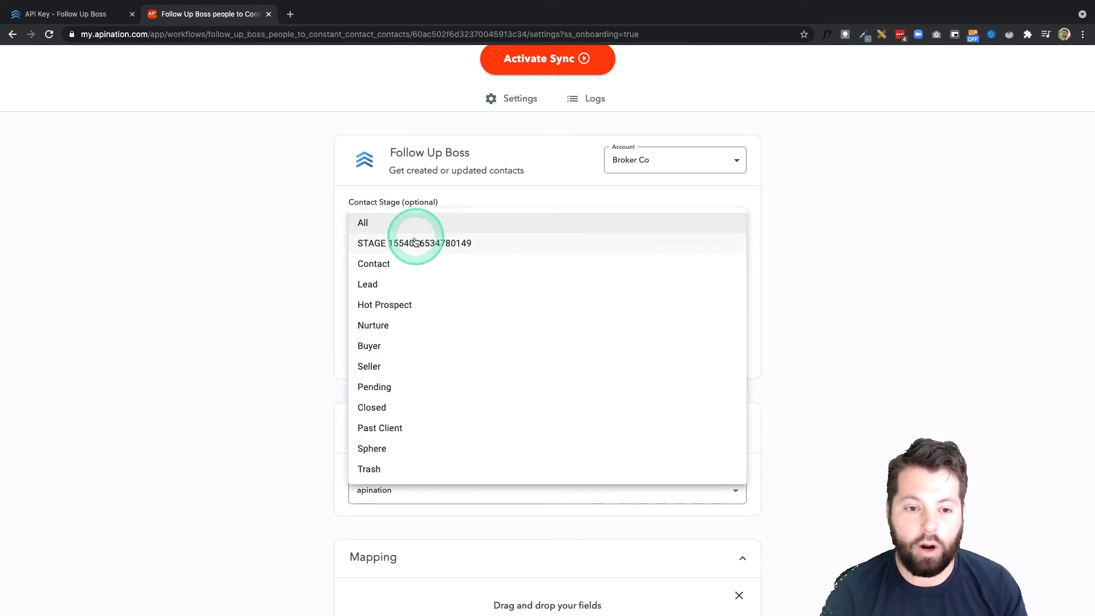
left_click(370, 307)
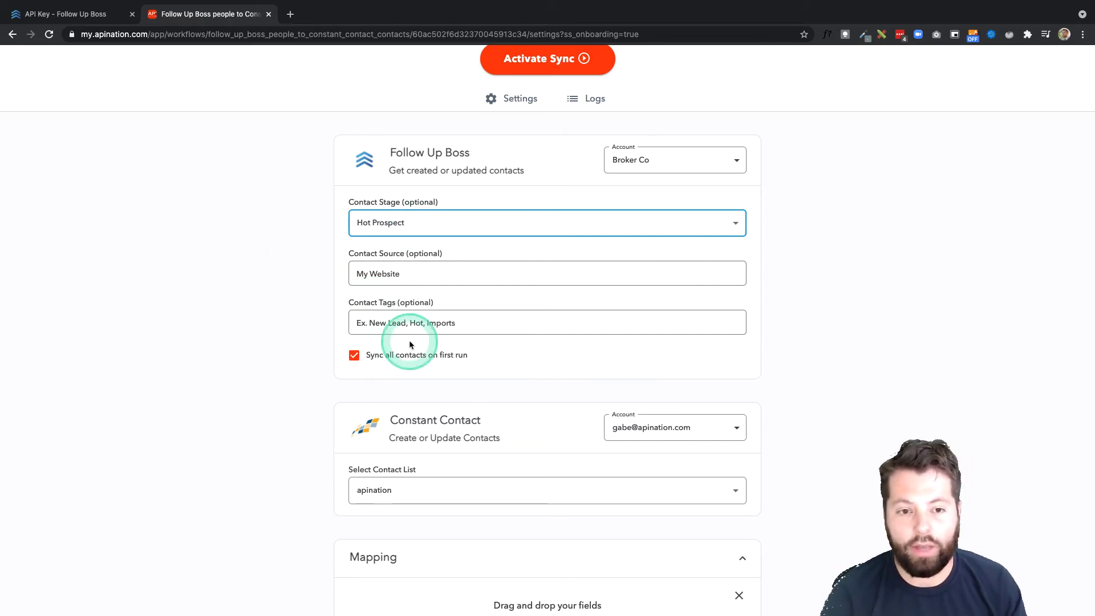
scroll(411, 342, "down", 1)
left_click(427, 224)
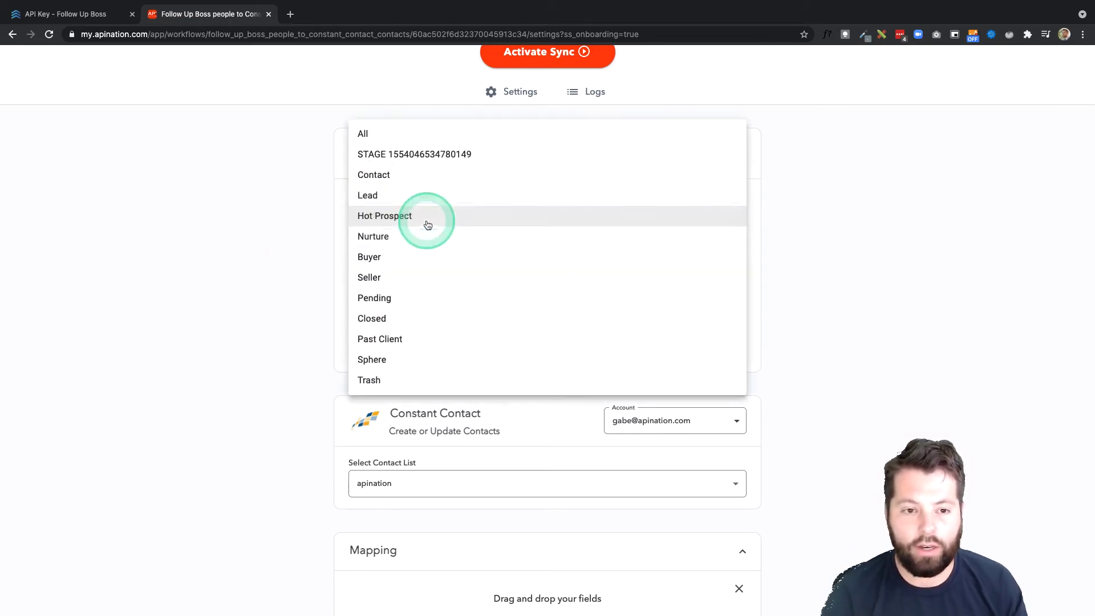
left_click(428, 137)
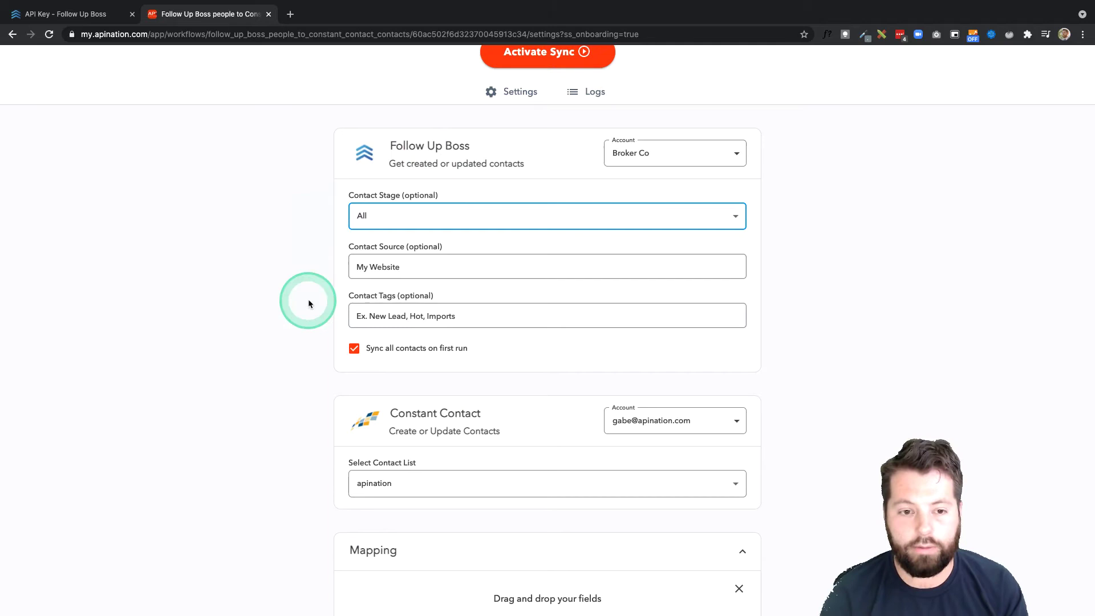
scroll(323, 340, "down", 1)
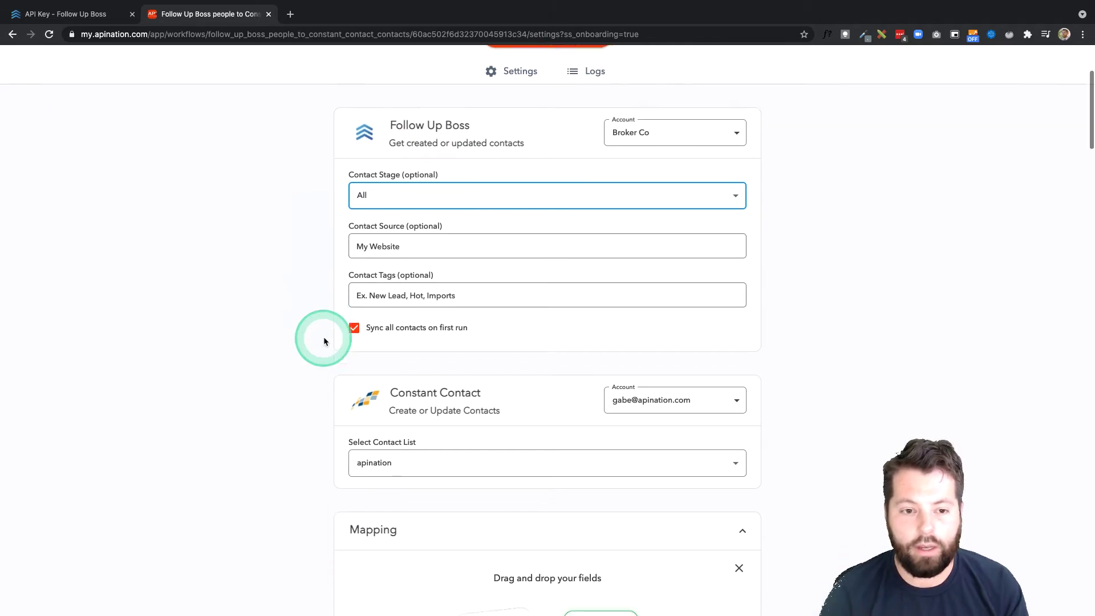
left_click(381, 294)
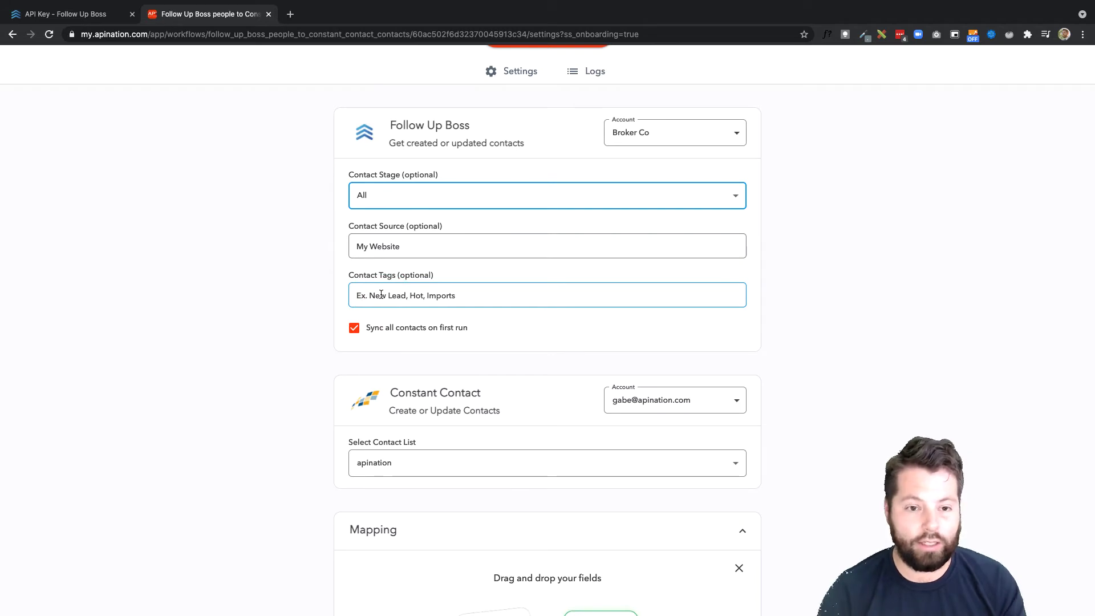
left_click(381, 294)
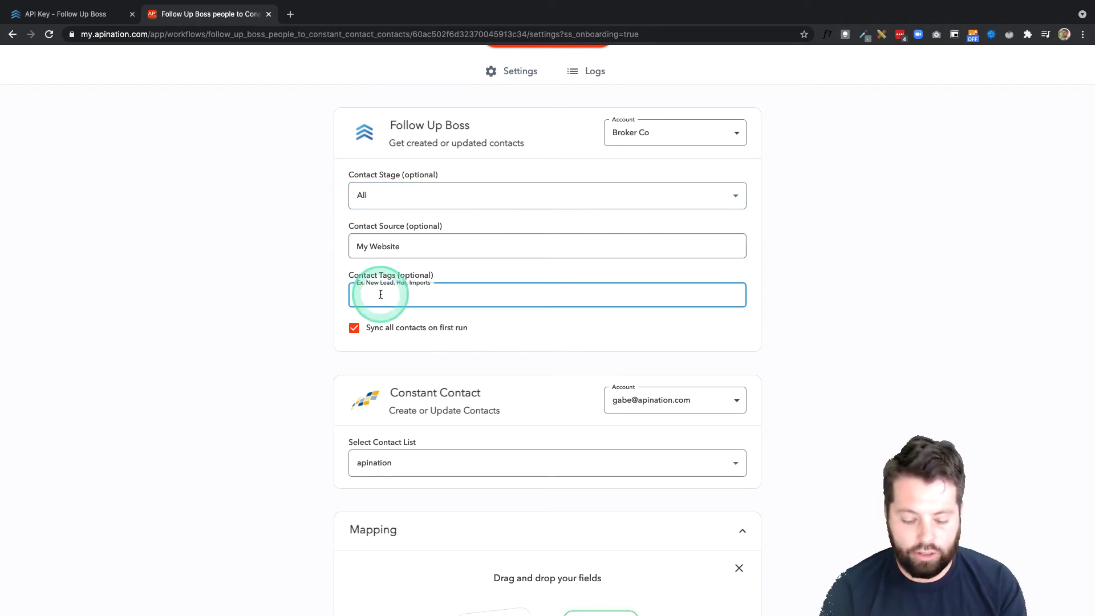
type("constantcontact")
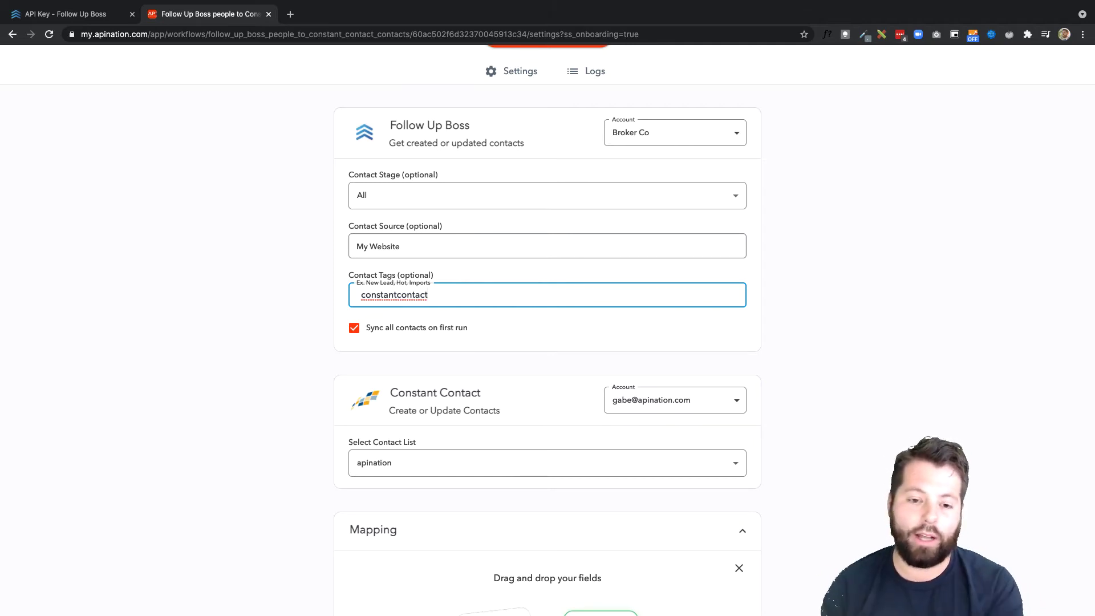
double_click(386, 296)
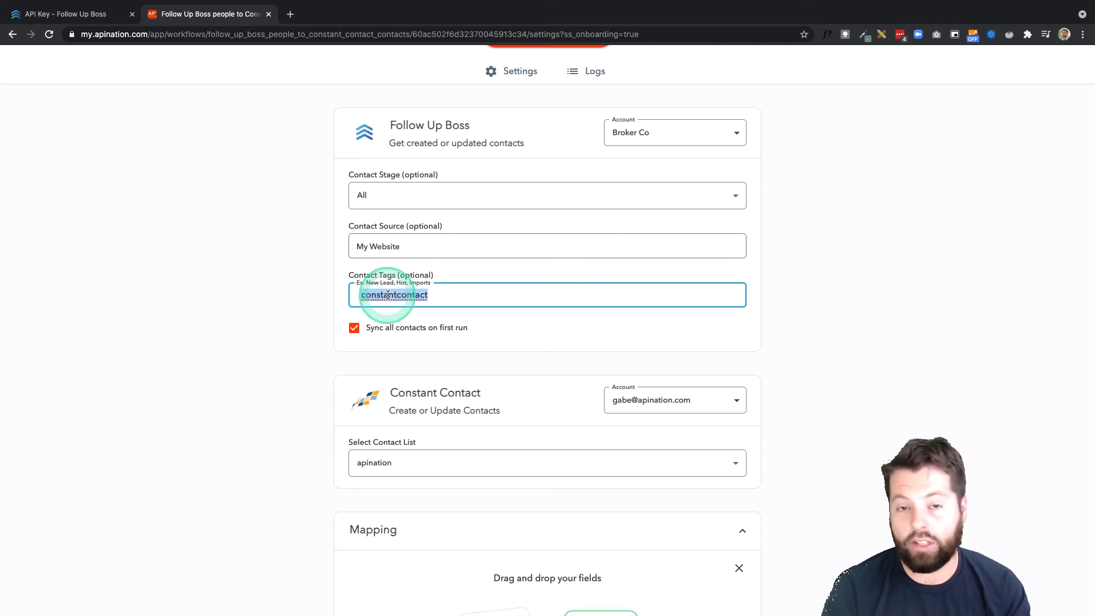
key("BackSpace")
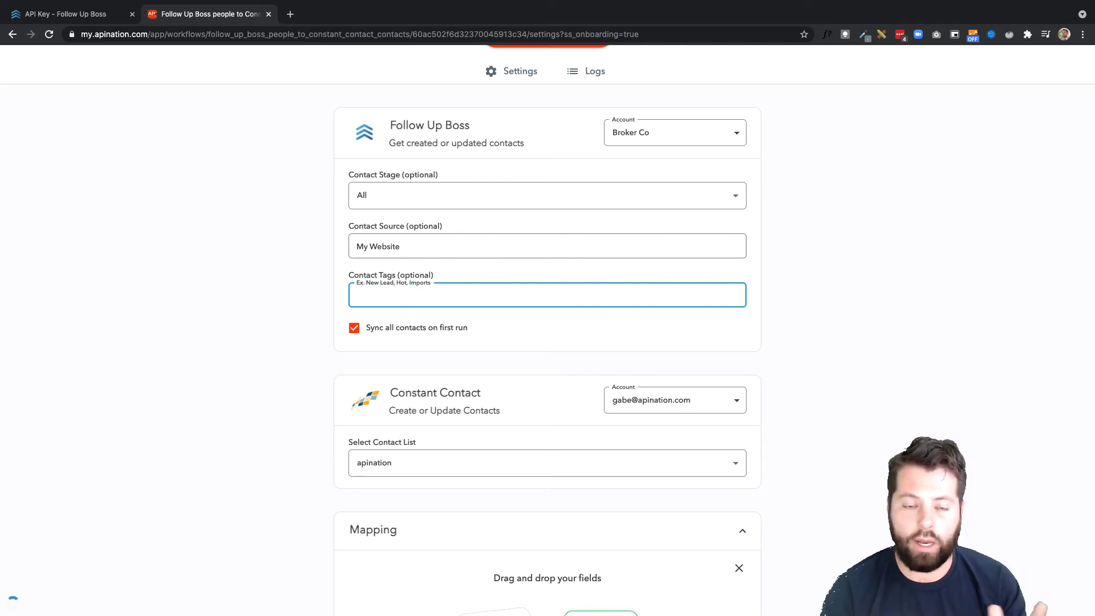
left_click(457, 313)
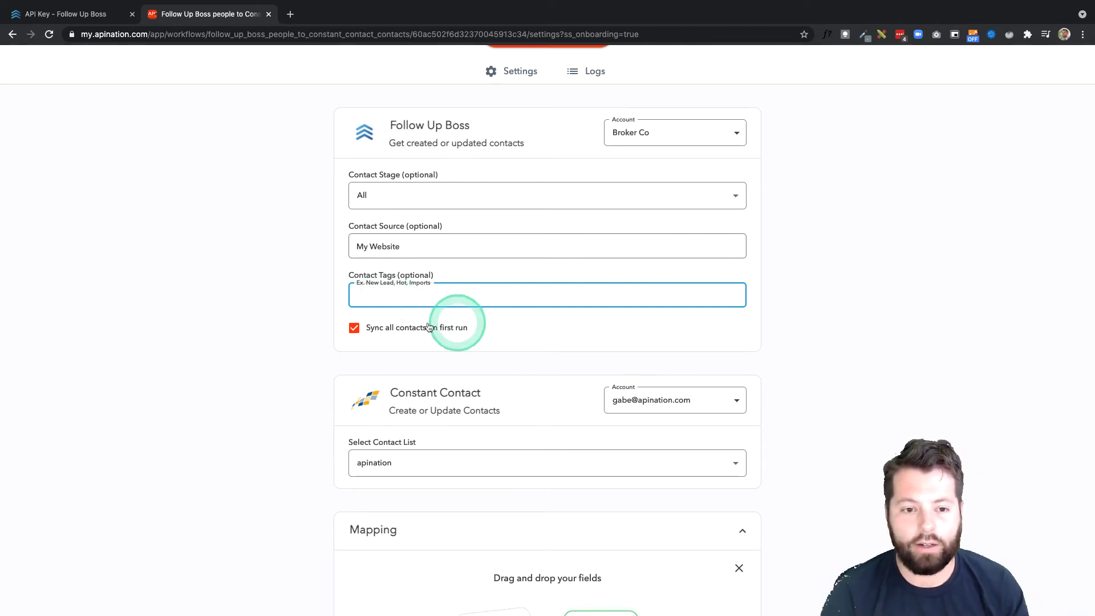
left_click(245, 311)
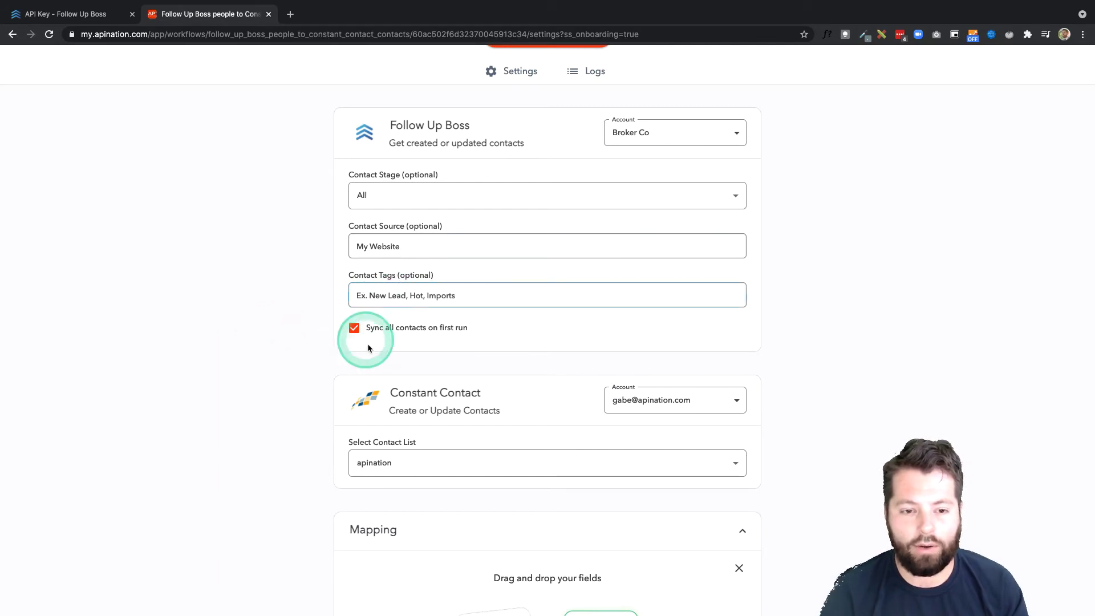
scroll(329, 344, "down", 1)
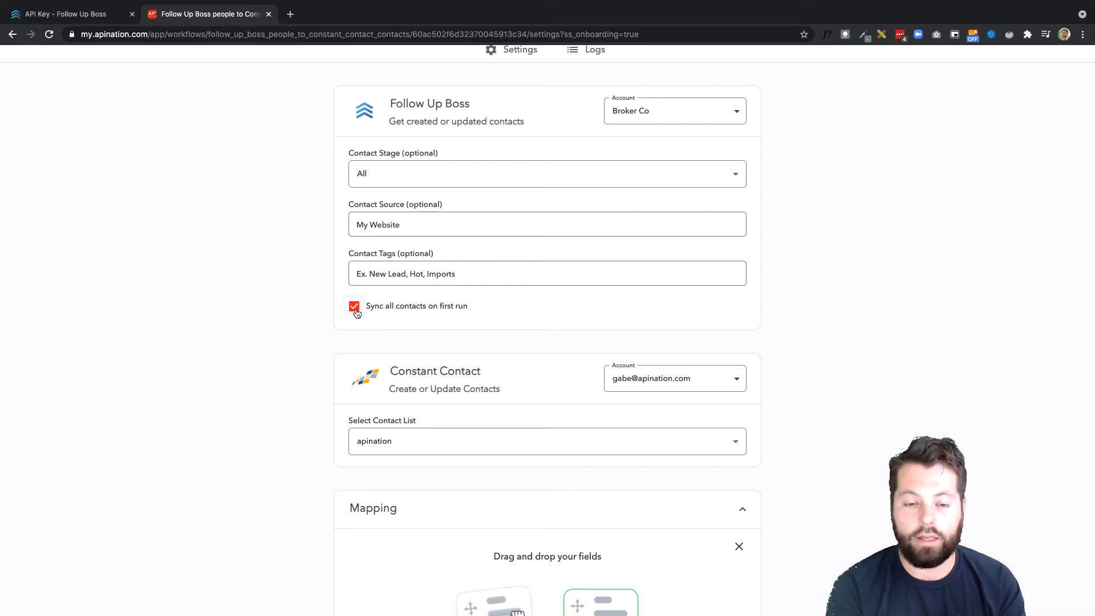
left_click(376, 252)
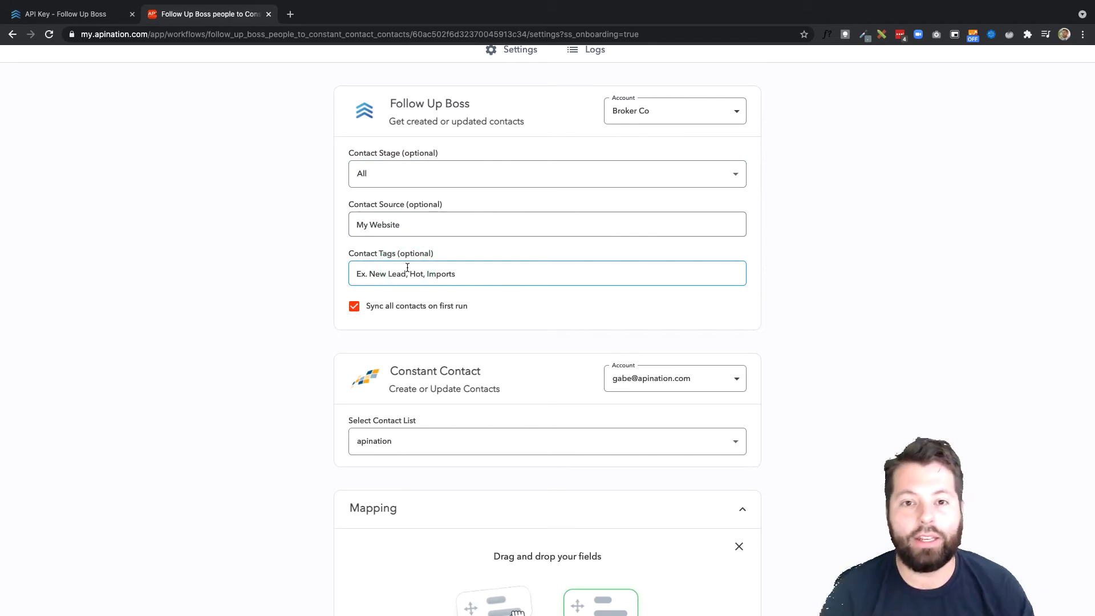
left_click(354, 307)
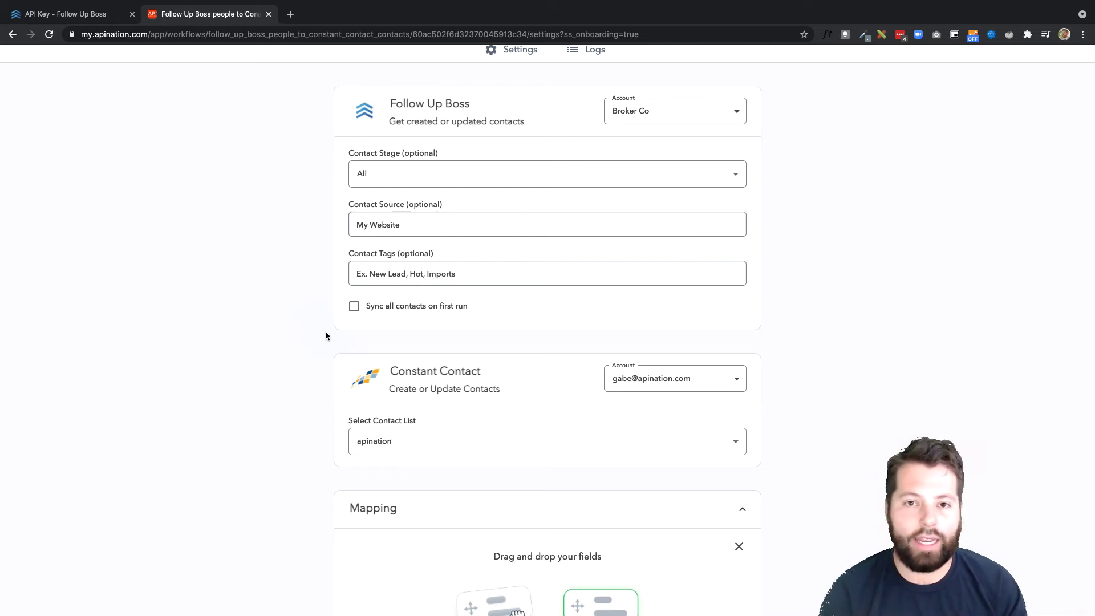
left_click(380, 338)
left_click(354, 306)
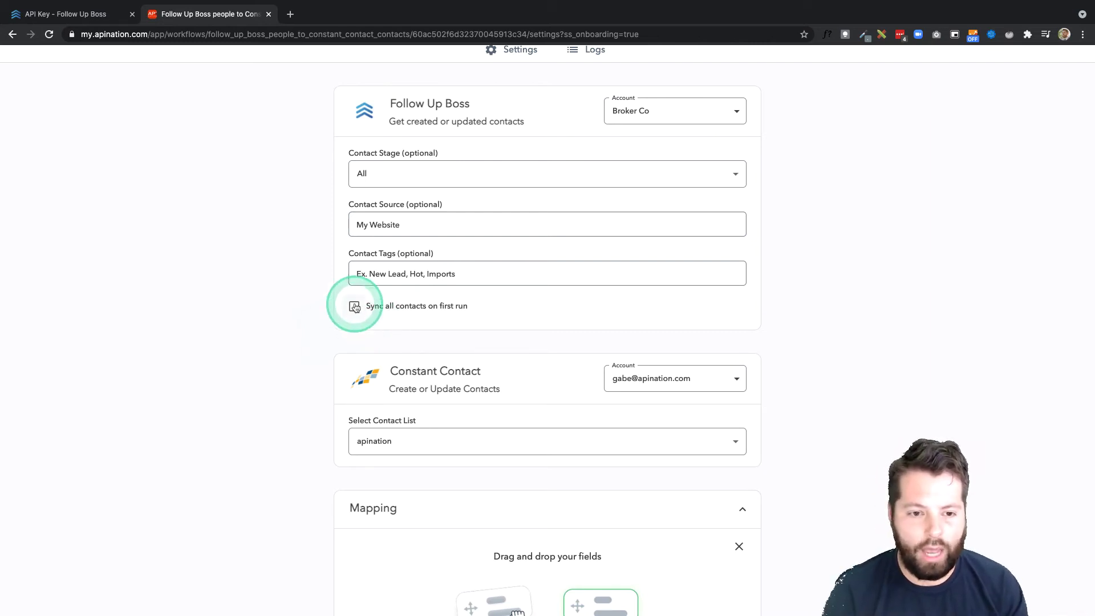
left_click(443, 308)
Create a new Constant Contact list and start naming it 'Follow Up Boss Leads'
scroll(443, 308, "down", 3)
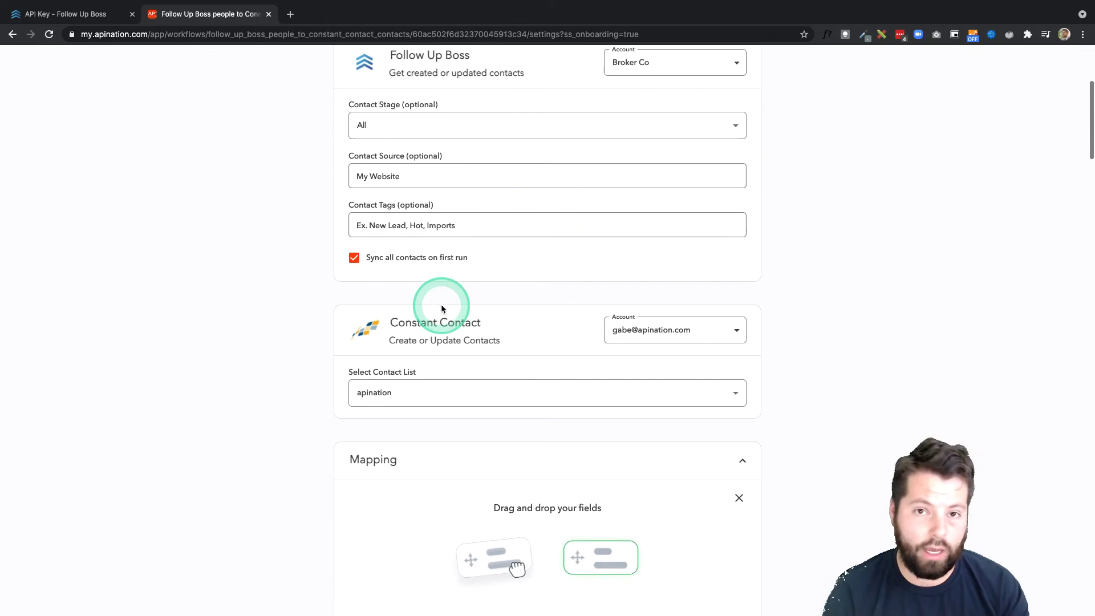
scroll(441, 308, "down", 2)
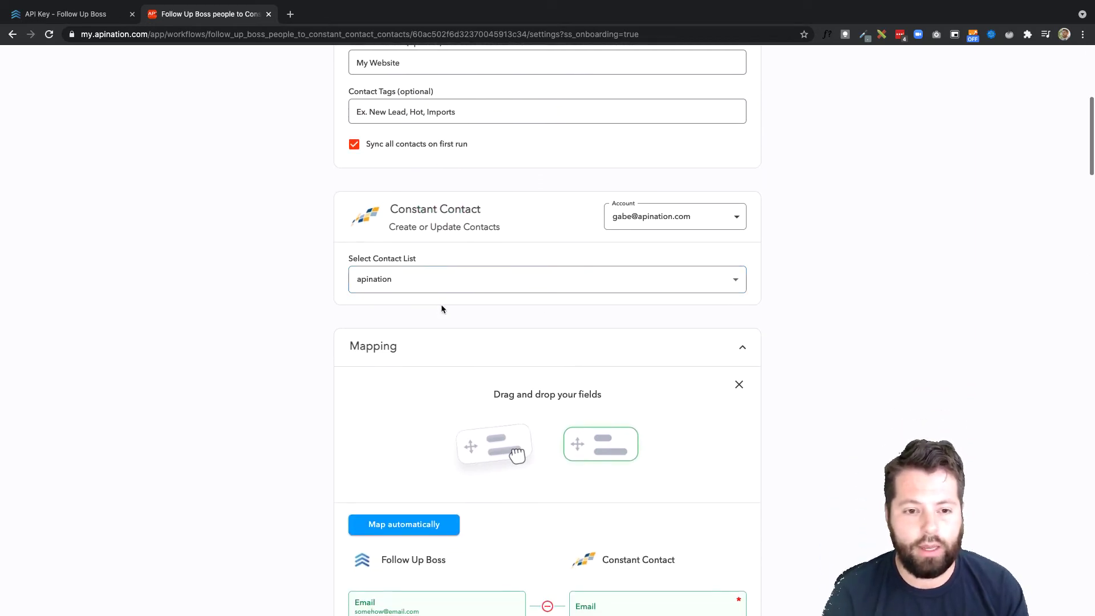
left_click(442, 262)
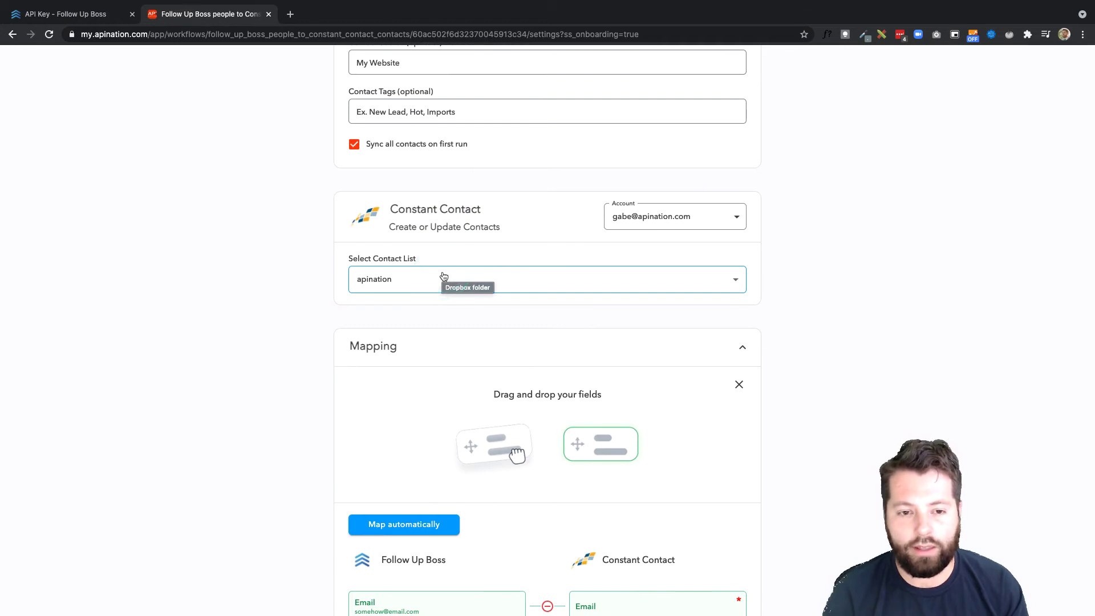
left_click(383, 279)
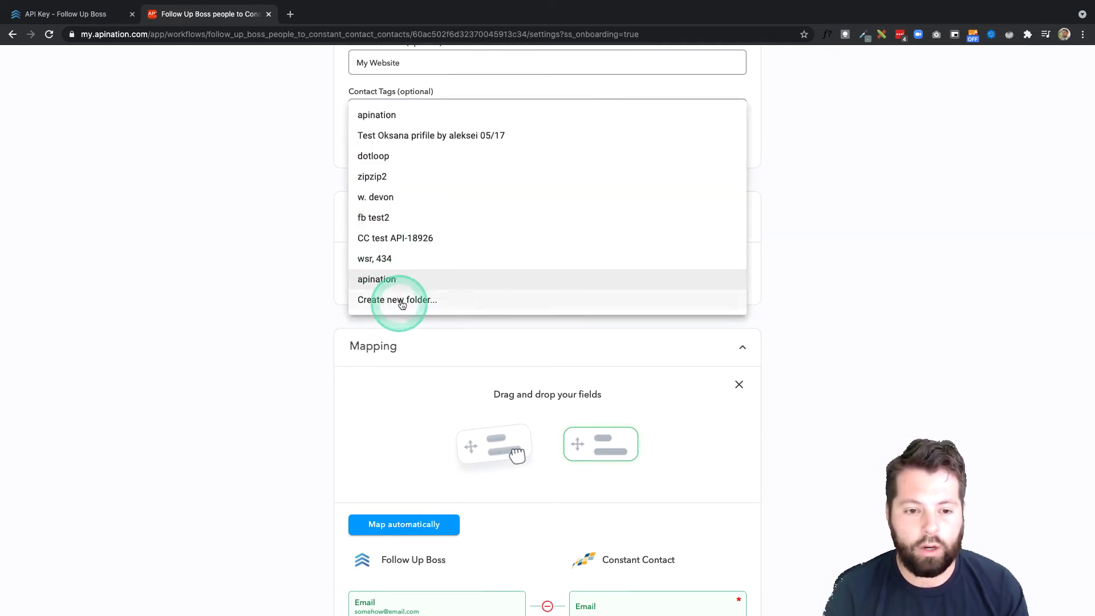
left_click(398, 299)
left_click(459, 287)
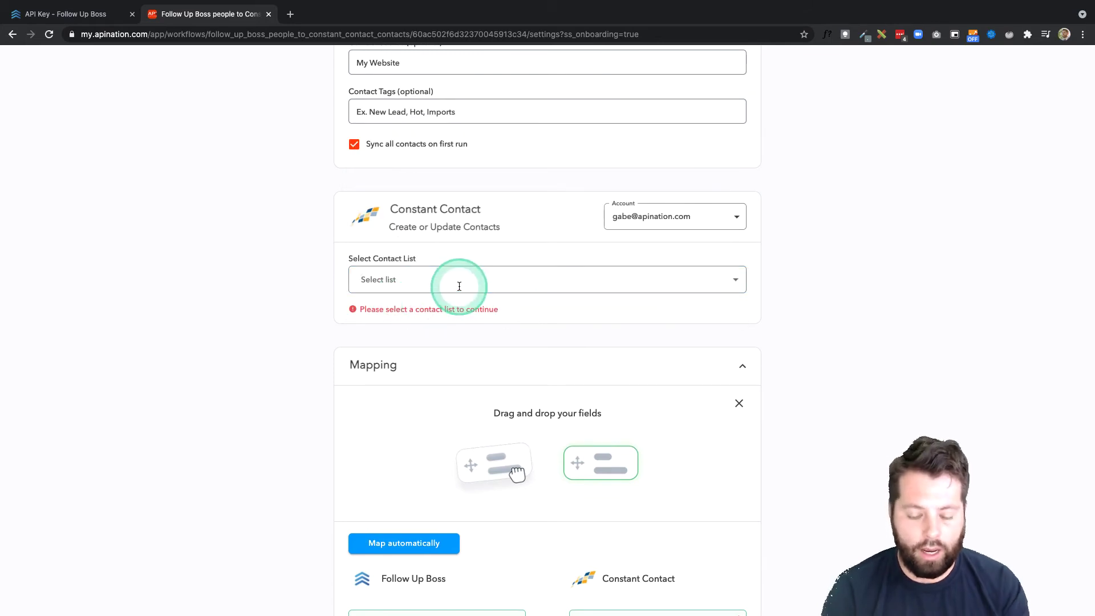
left_click(459, 286)
type("Follo")
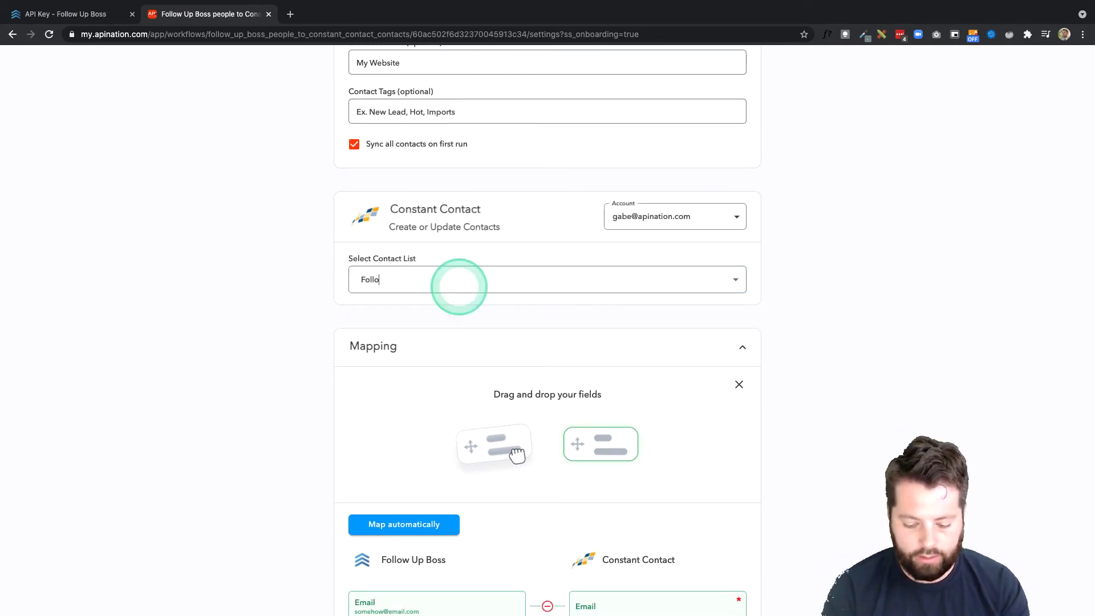
type("w Up Boss Leads")
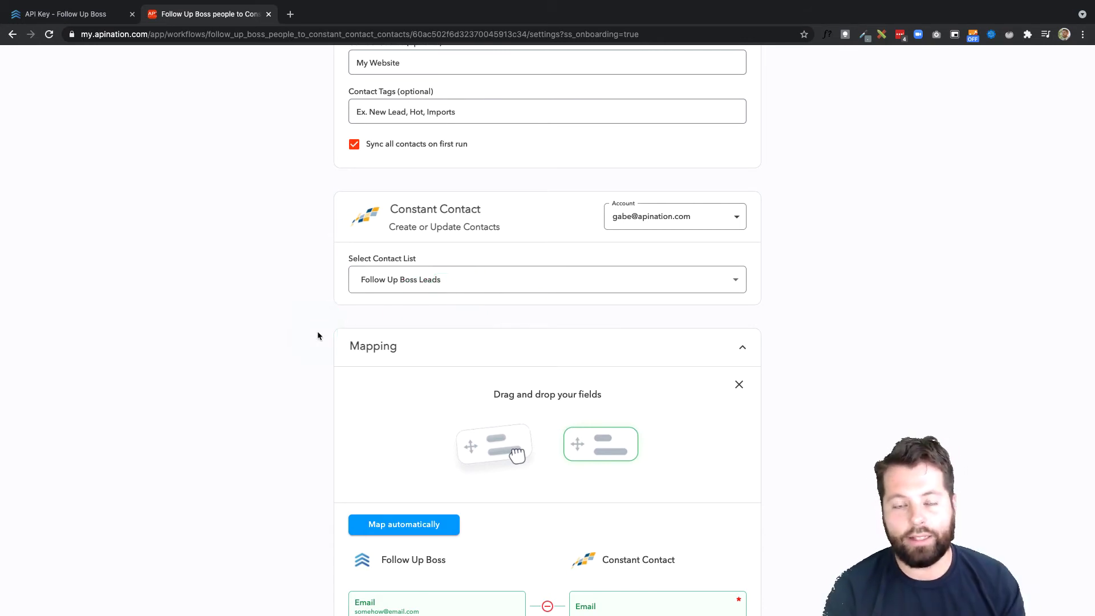
Map Follow Up Boss Phone to Mobile Phone and City to Home City in Constant Contact
scroll(318, 336, "down", 1)
left_click(371, 297)
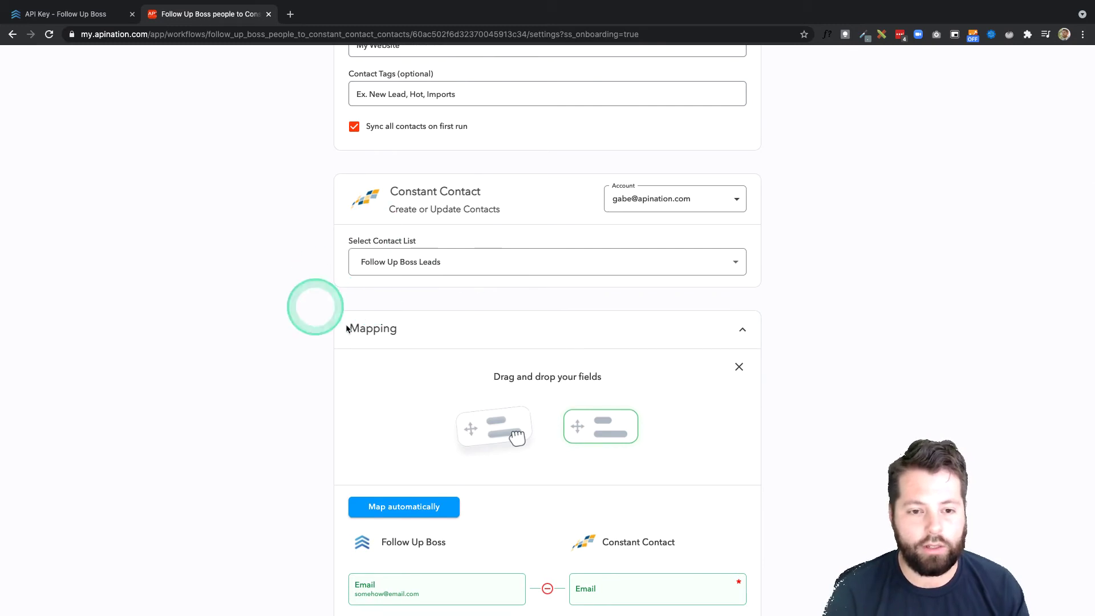
scroll(316, 330, "down", 5)
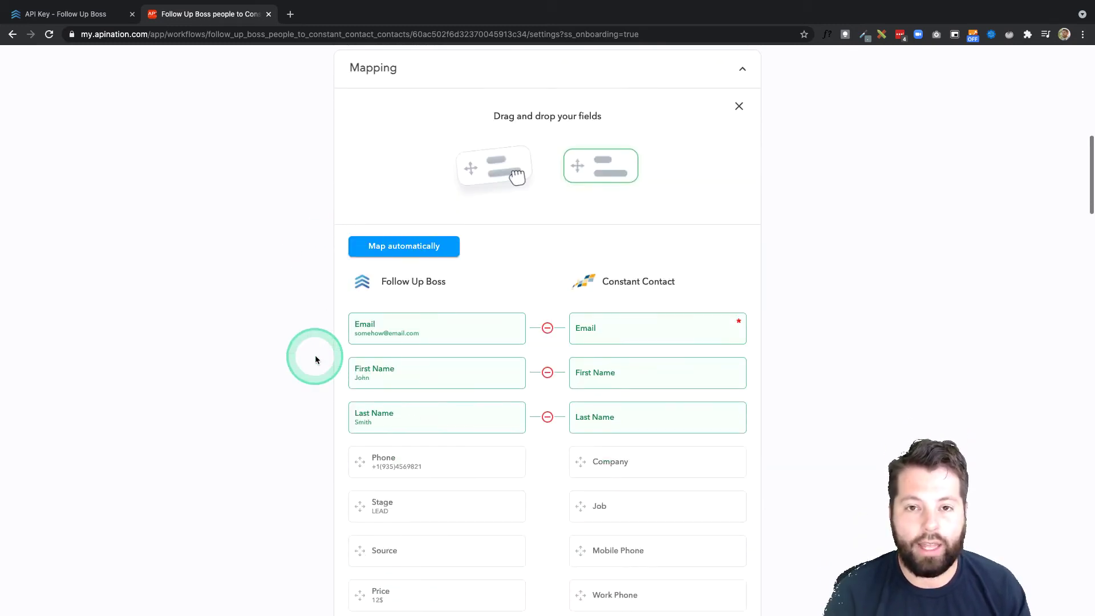
scroll(315, 358, "down", 2)
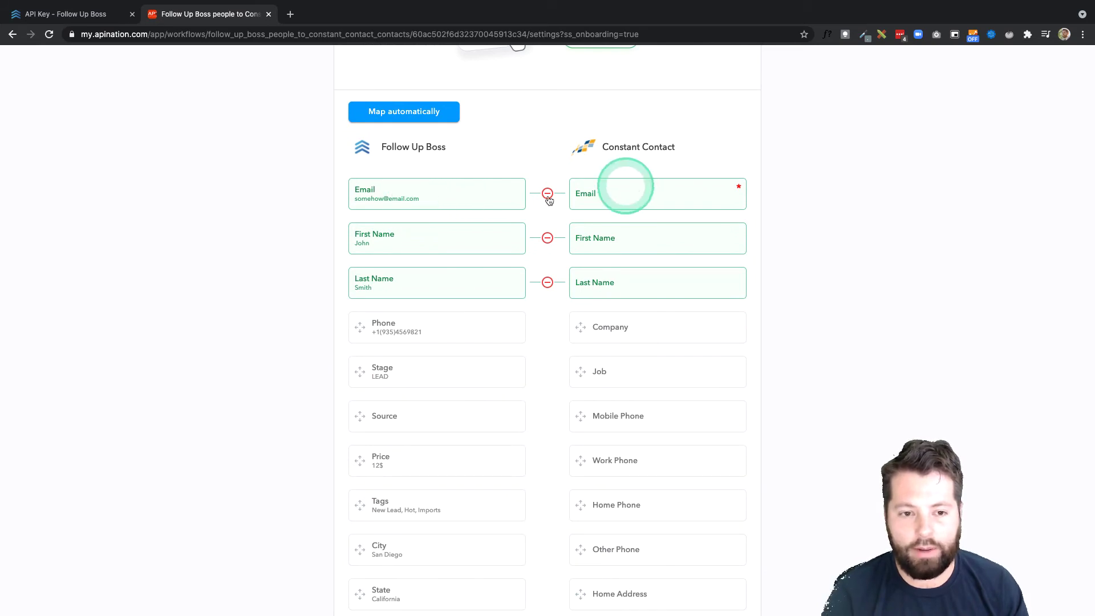
scroll(545, 337, "down", 2)
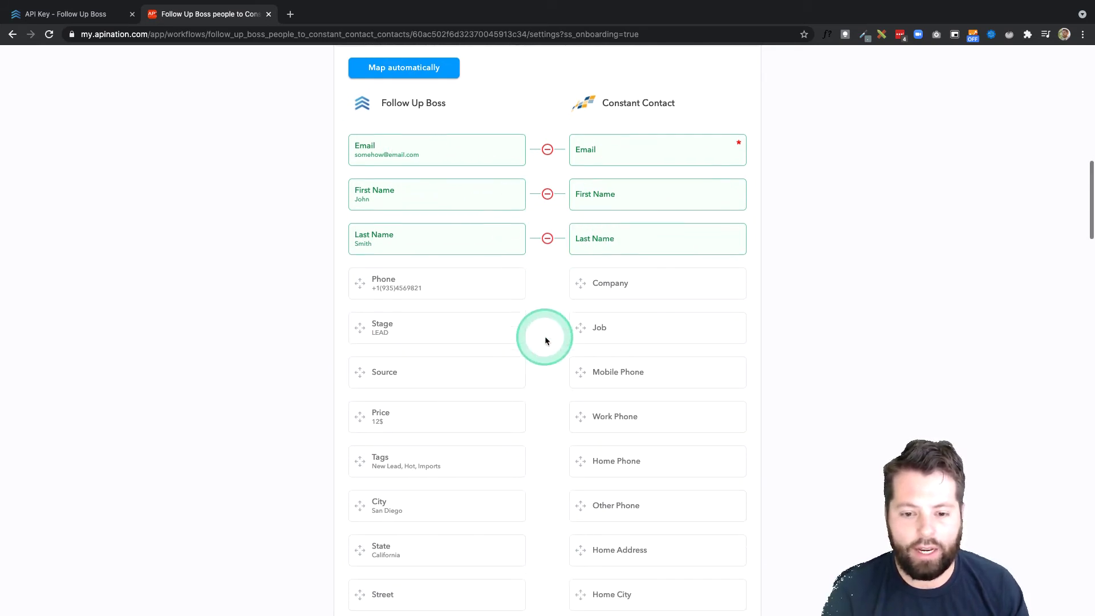
scroll(545, 264, "down", 2)
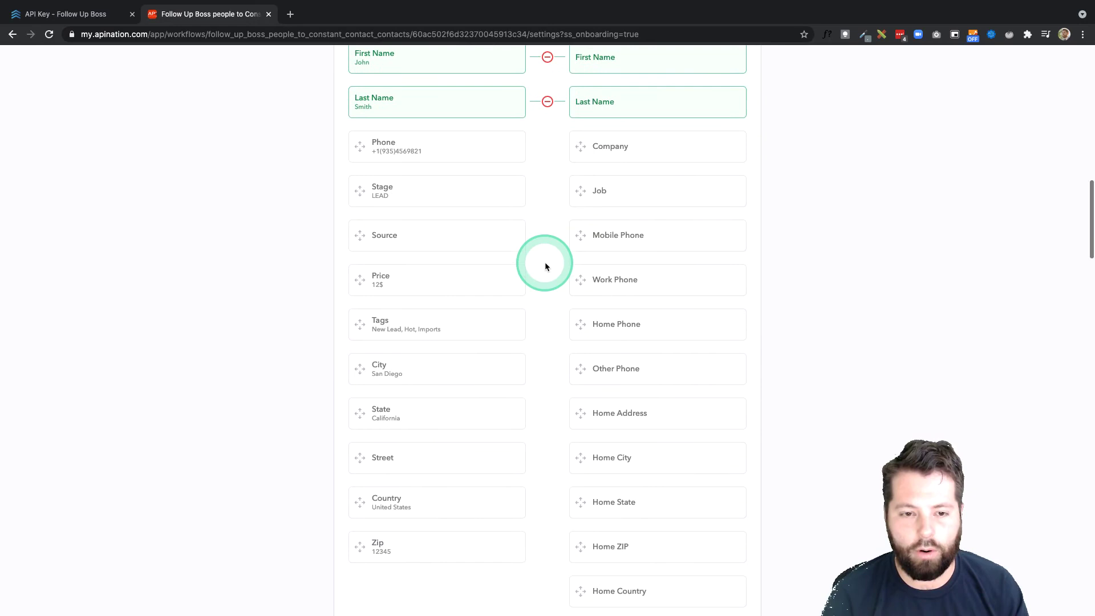
left_click(415, 146)
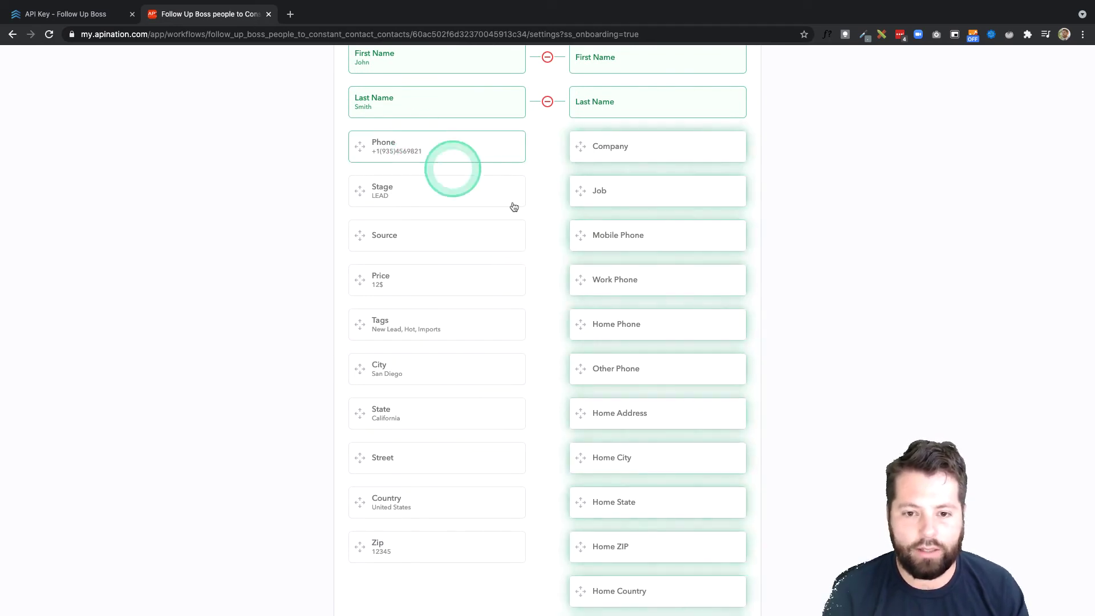
left_click(579, 244)
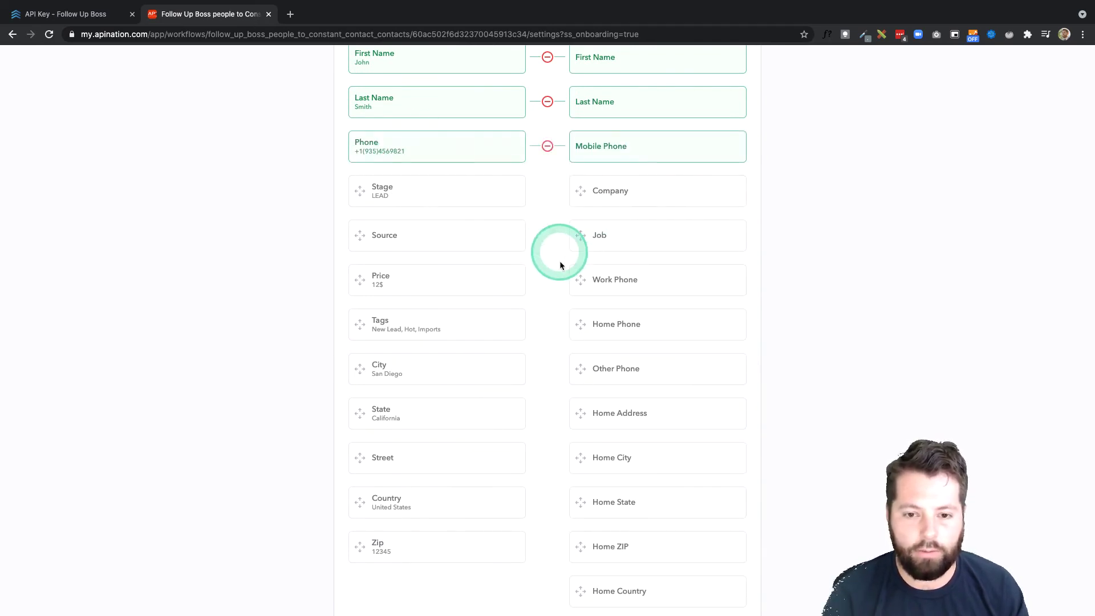
scroll(566, 285, "down", 1)
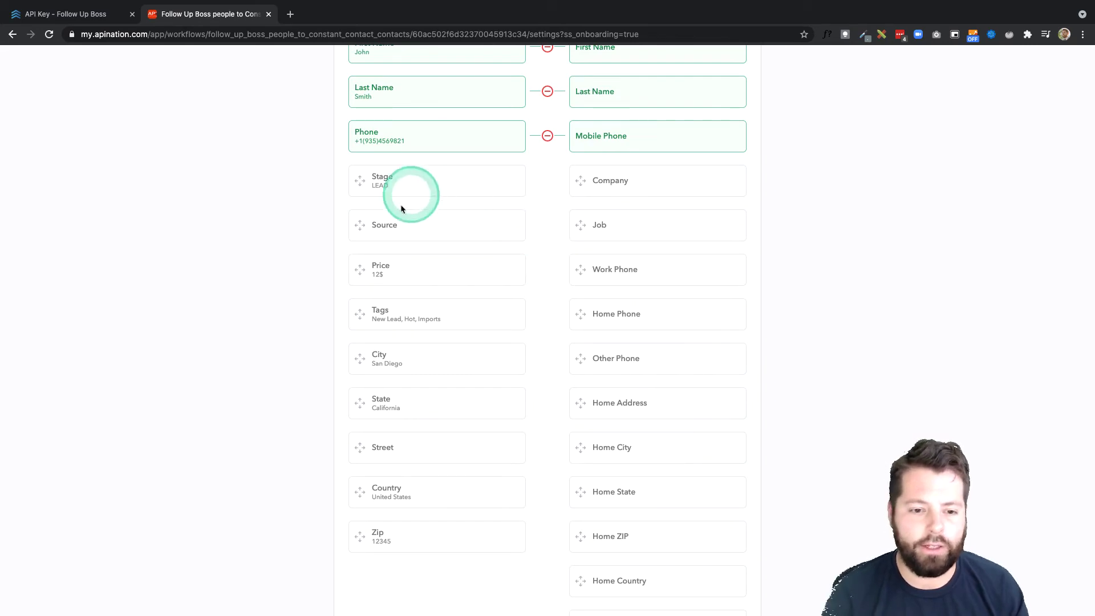
left_click(415, 366)
left_click(603, 447)
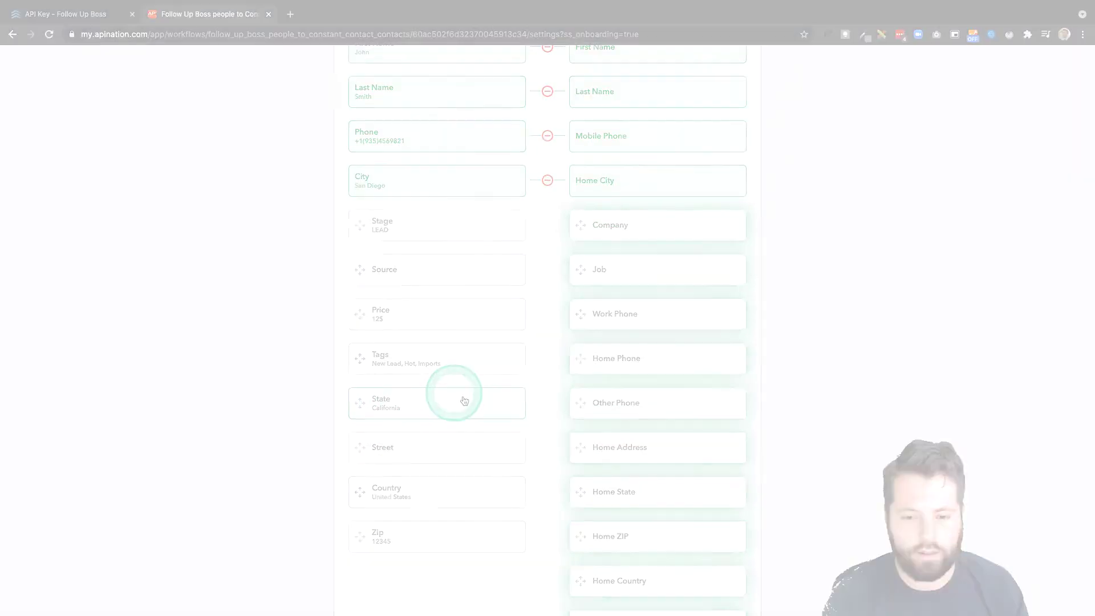
scroll(538, 308, "down", 5)
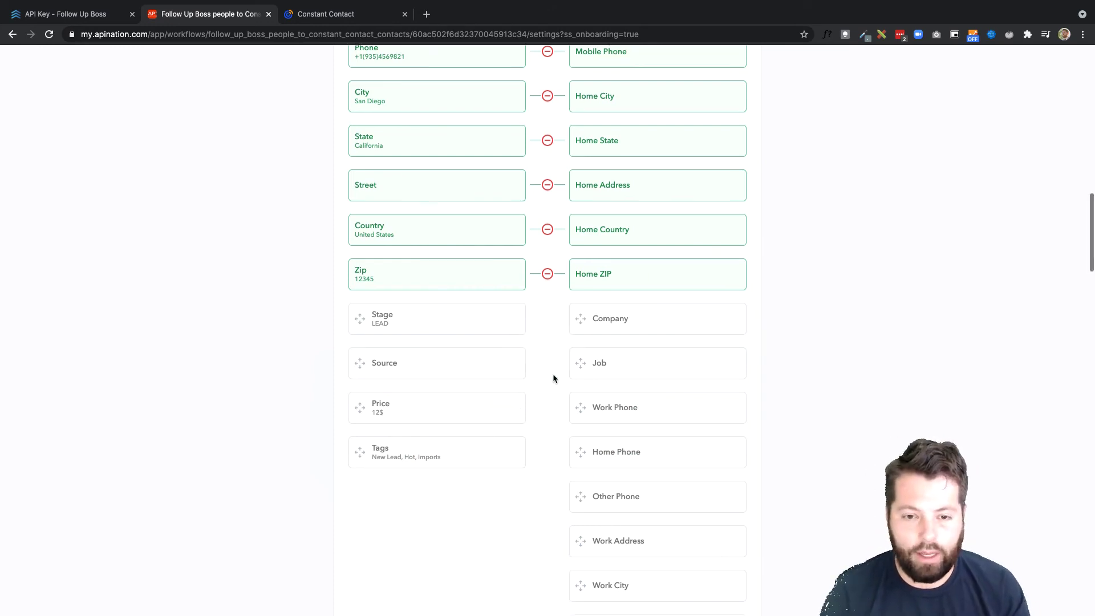
Save the workflow settings
scroll(553, 378, "up", 3)
scroll(553, 374, "down", 20)
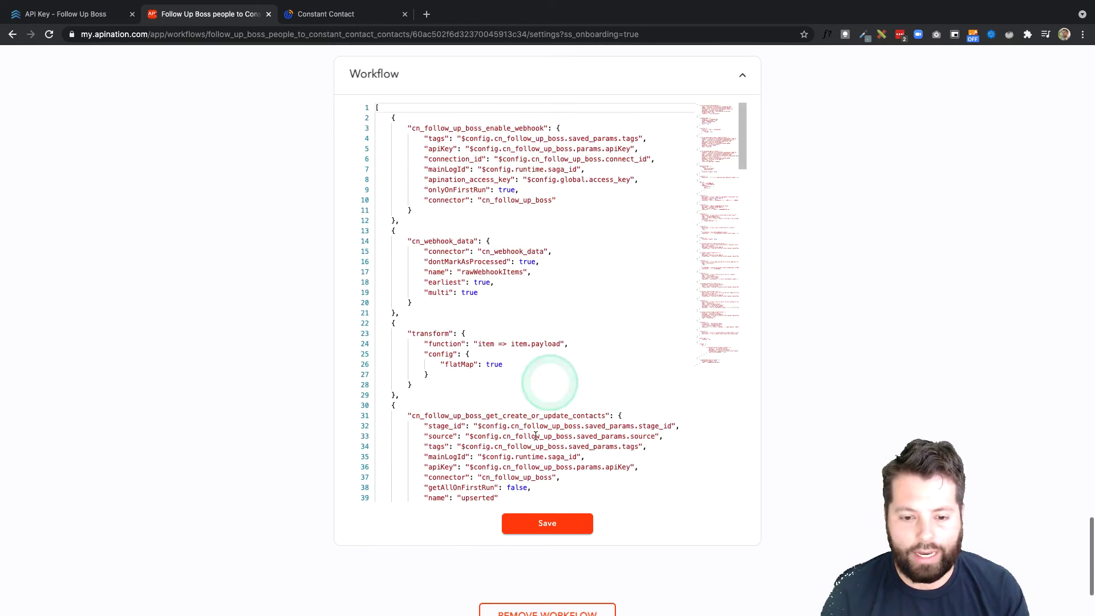
left_click(525, 525)
Activate the sync and return to the Follow Up Boss People list
scroll(545, 402, "up", 20)
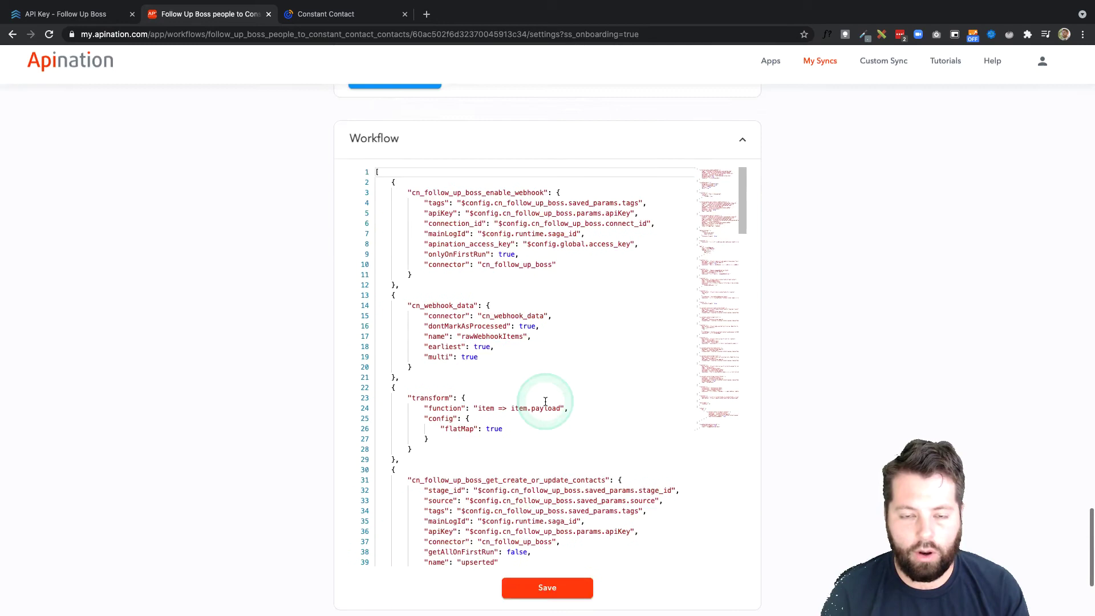
scroll(545, 405, "up", 8)
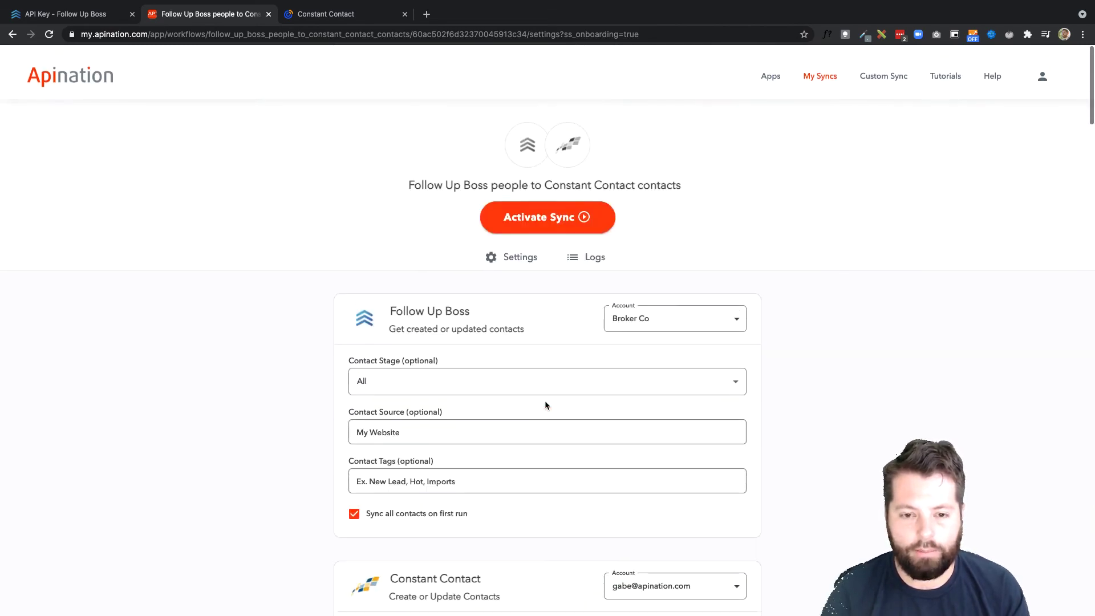
left_click(559, 211)
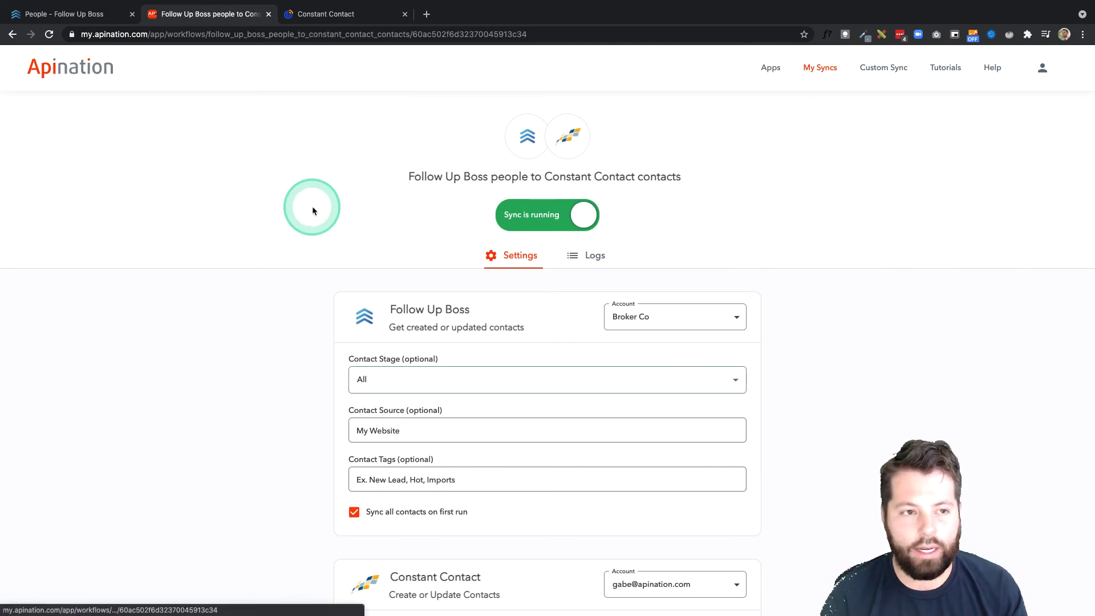
left_click(40, 16)
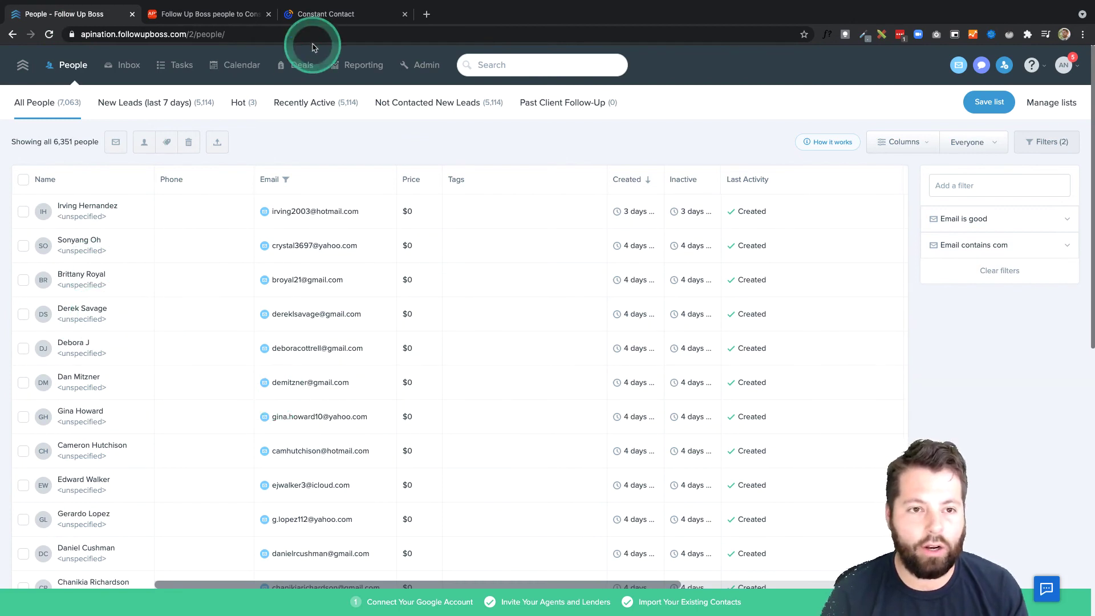
Switch to the Constant Contact dashboard
left_click(336, 16)
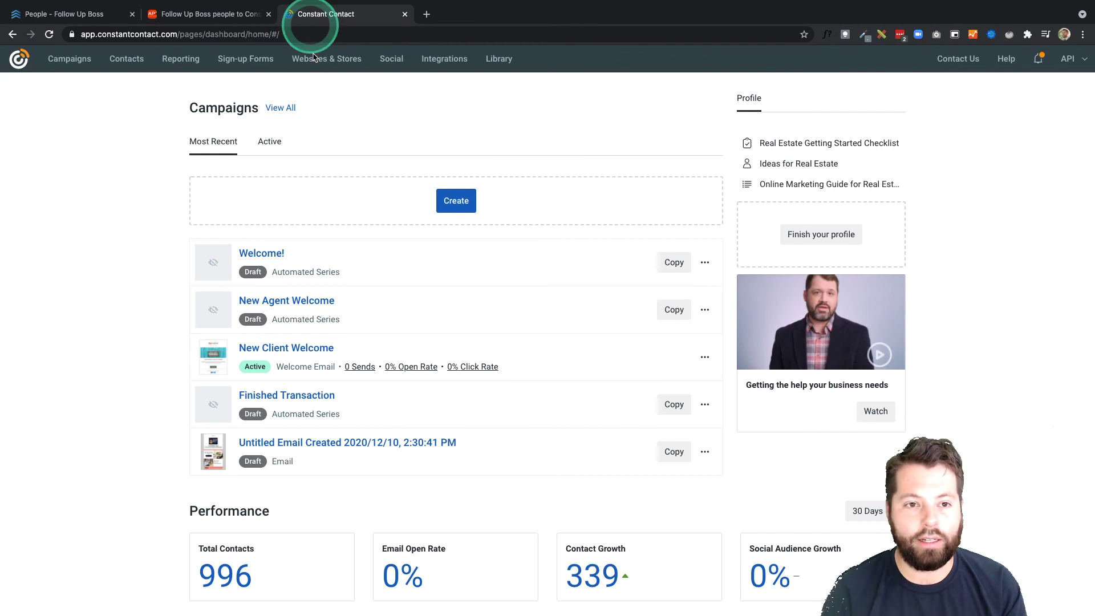
Open the 'Untitled Email Created 2020/12/10, 2:30:41 PM' draft and review its Virtual Home Tours content
left_click(451, 443)
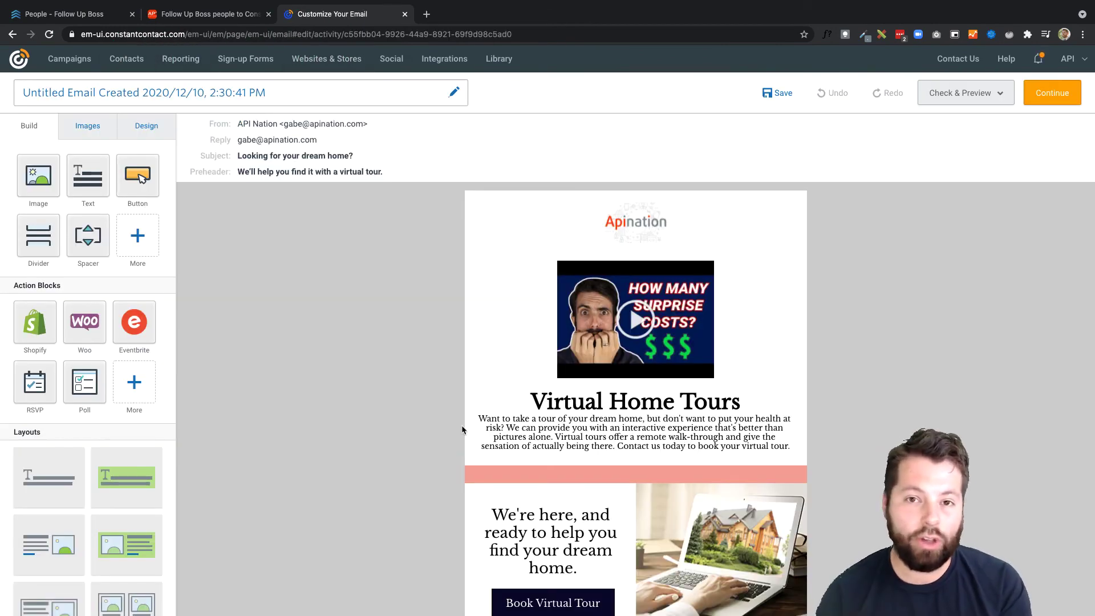
scroll(482, 541, "down", 2)
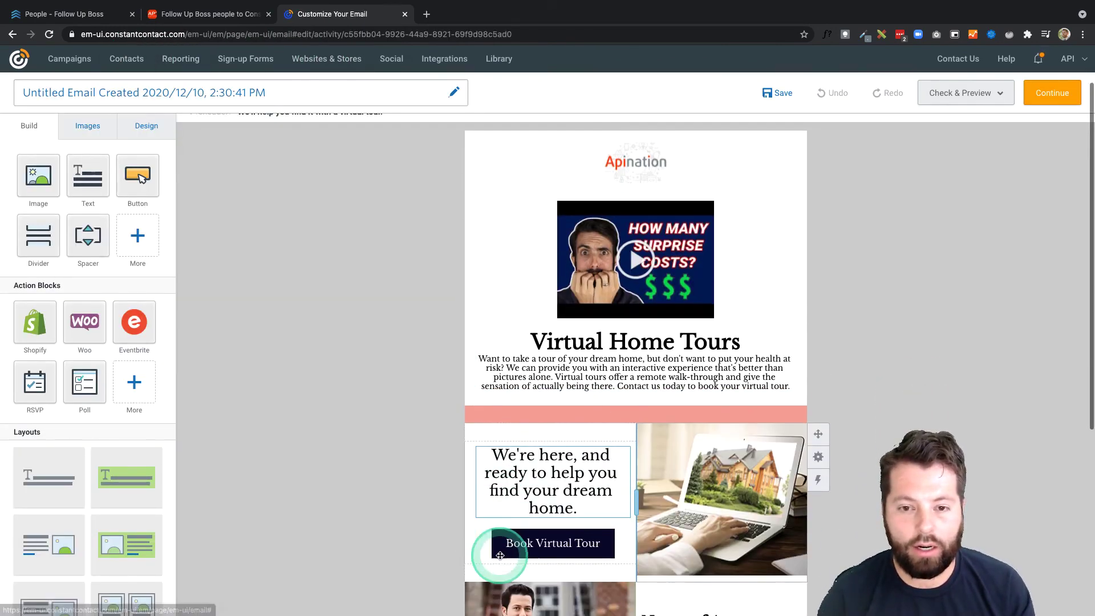
scroll(638, 292, "down", 4)
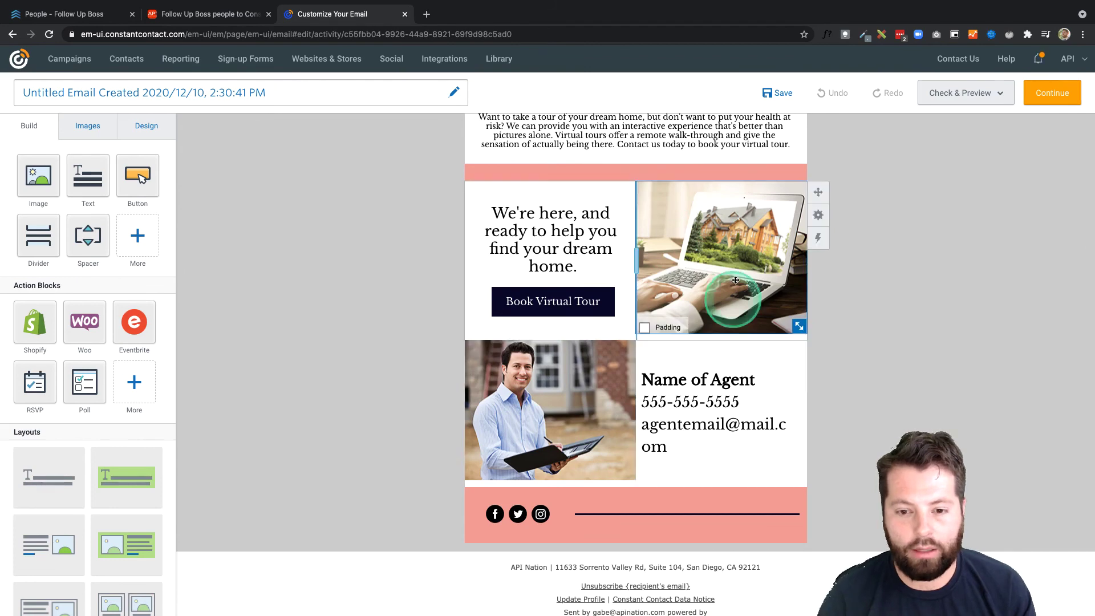
scroll(658, 262, "up", 2)
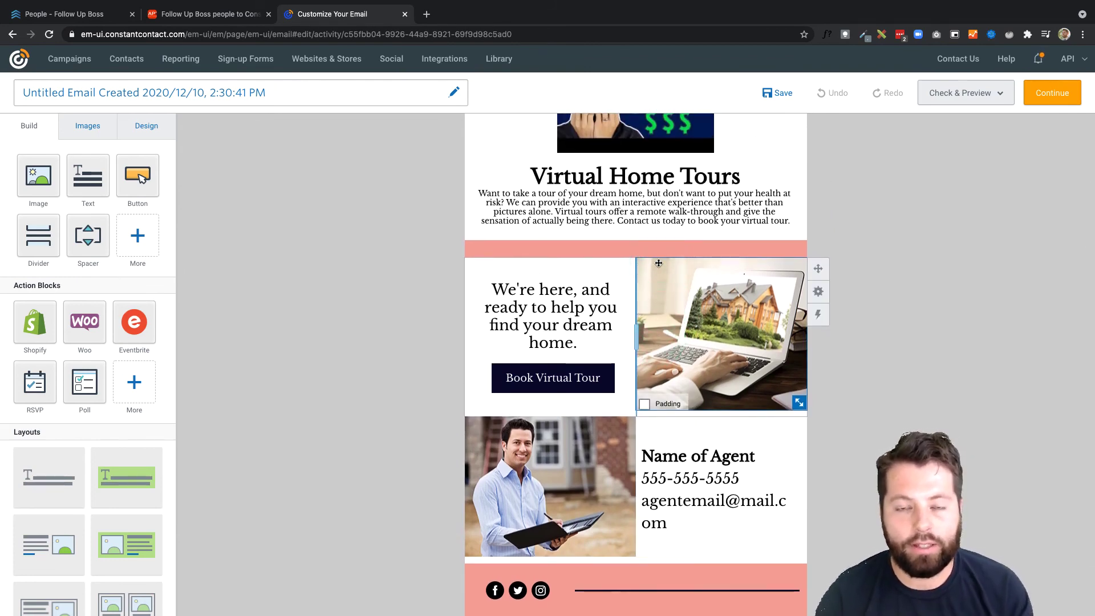
scroll(658, 263, "up", 4)
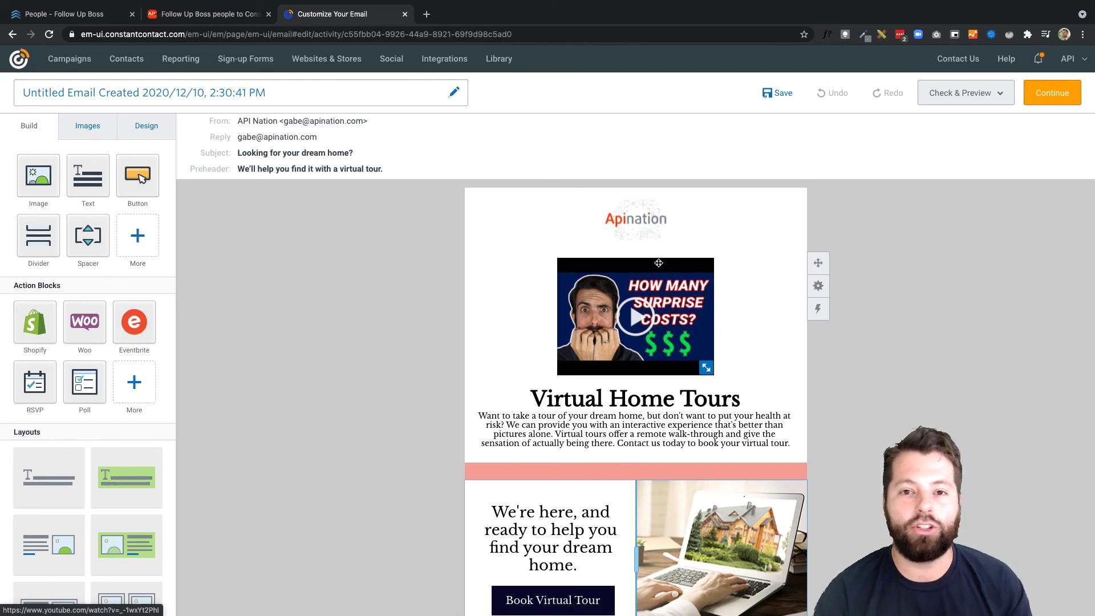
left_click(665, 94)
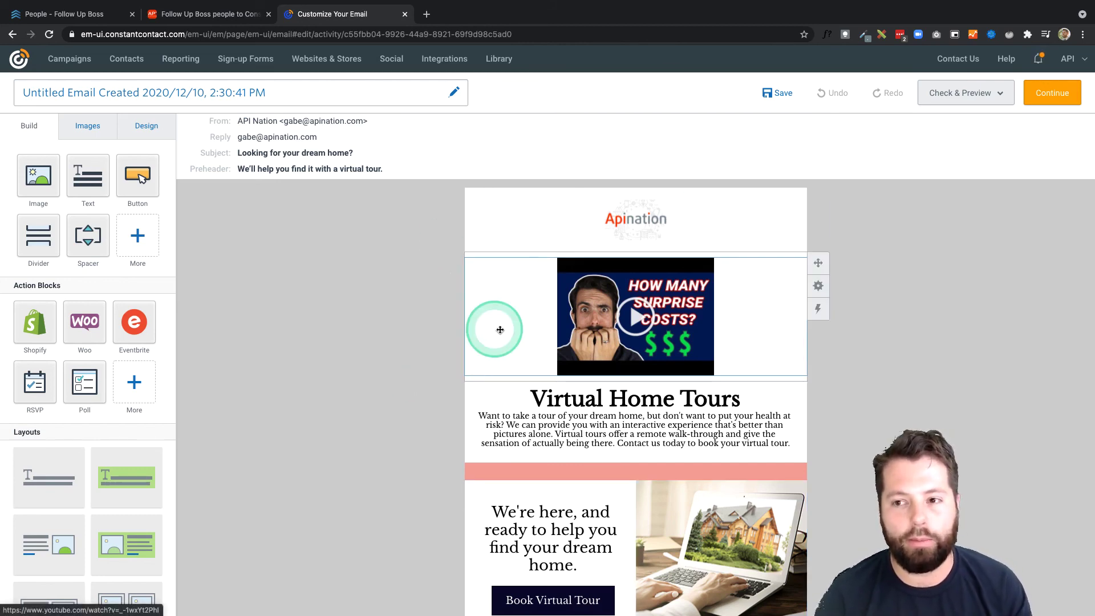